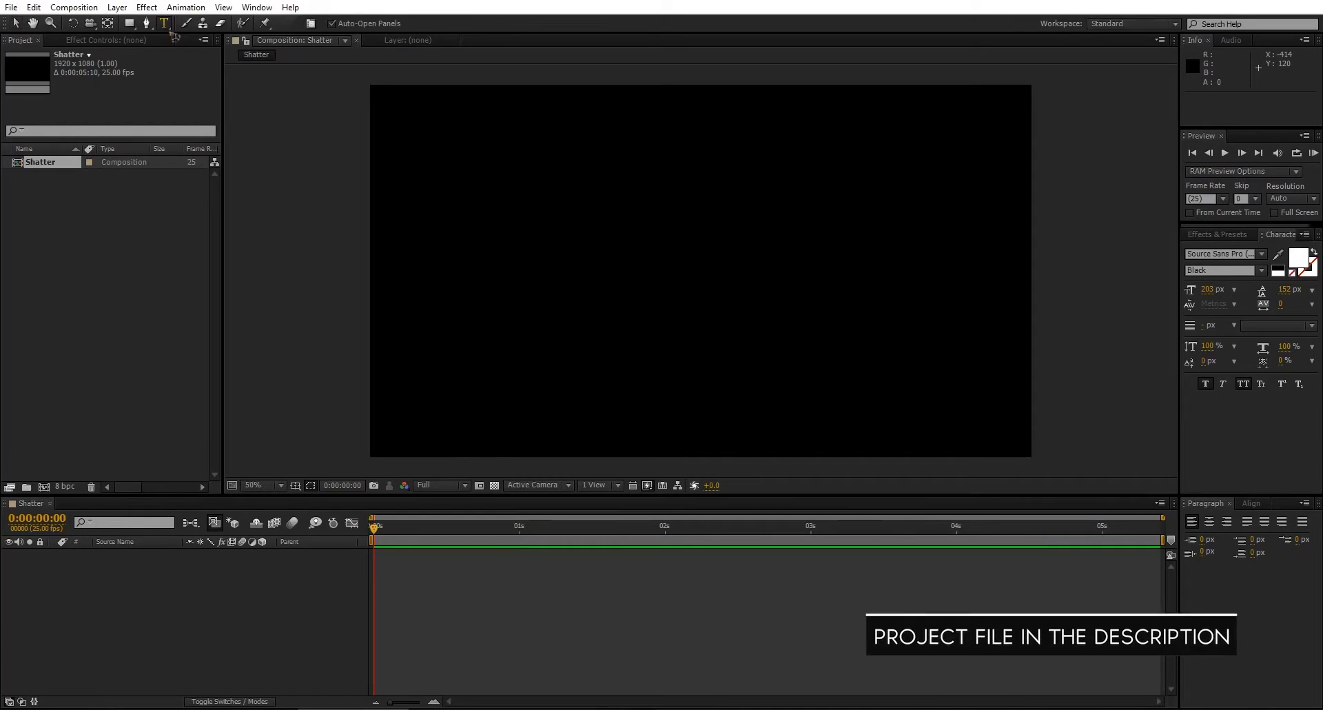
# Create the text layer SHATTER and centre it horizontally and vertically in the composition.
pyautogui.click(557, 282)
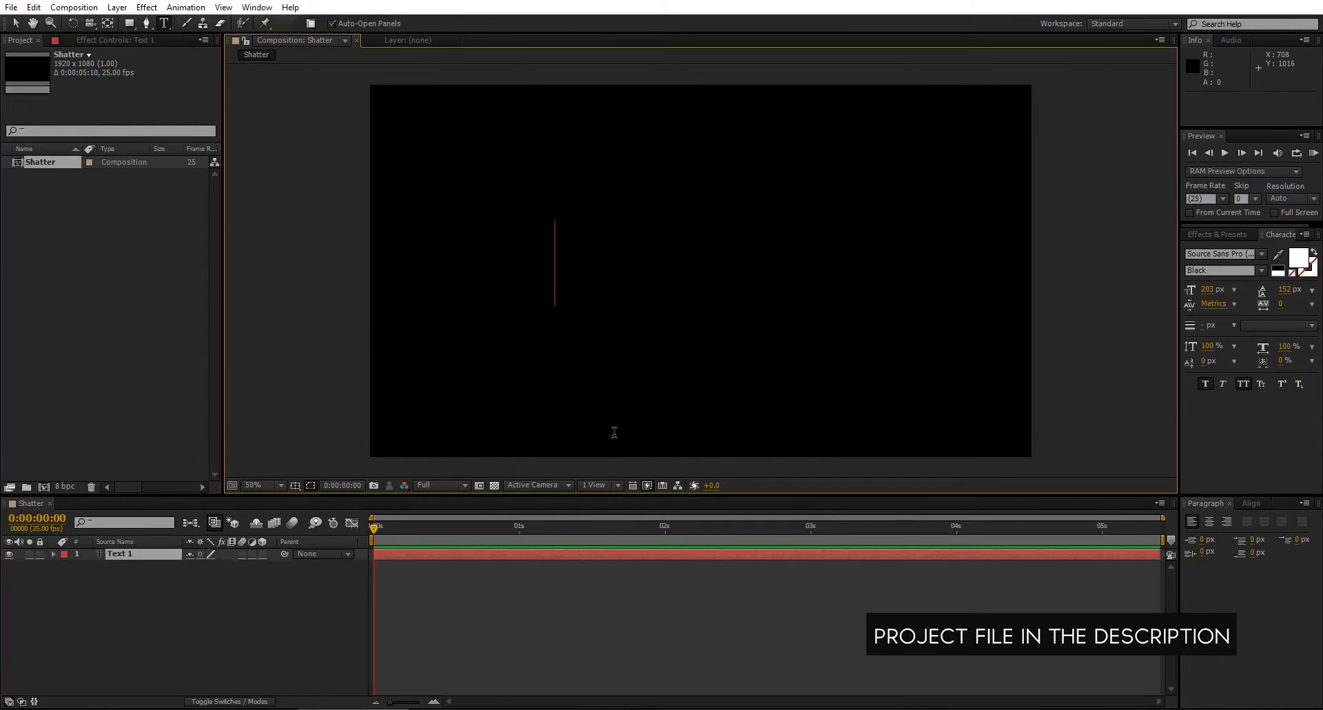
pyautogui.write('SHATTER')
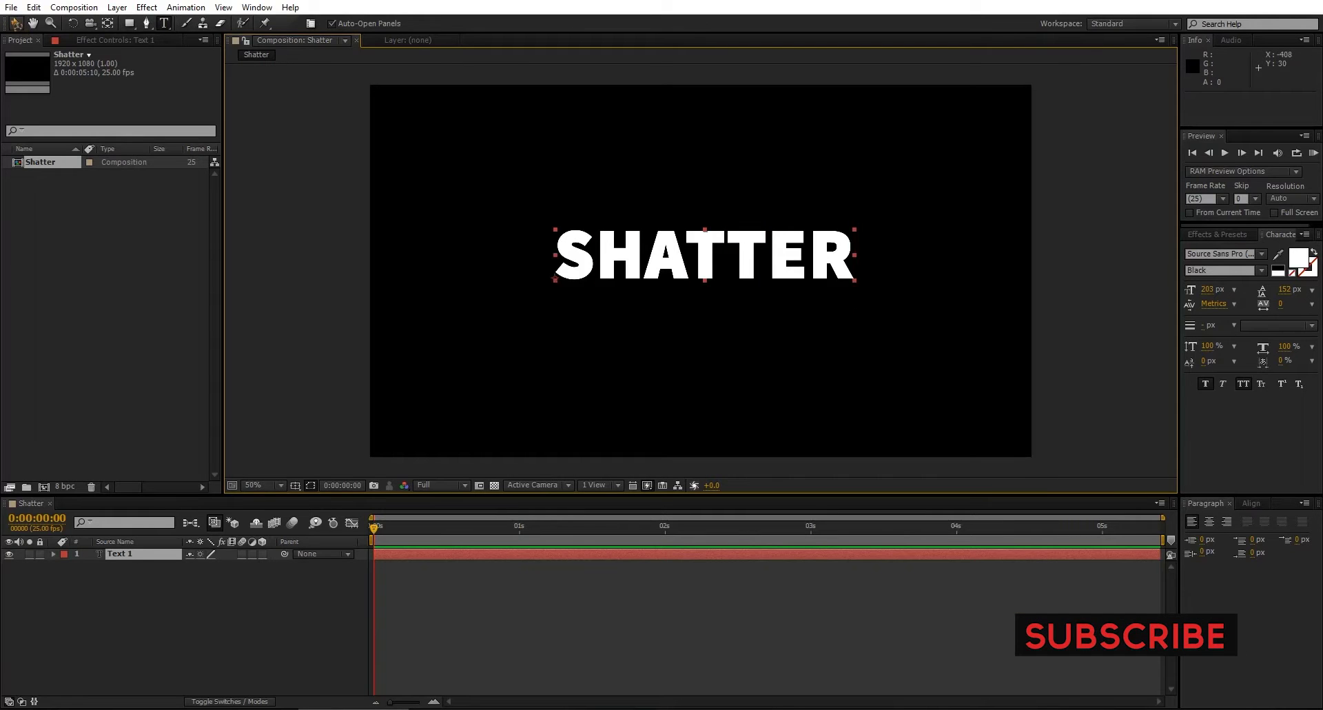
pyautogui.click(16, 23)
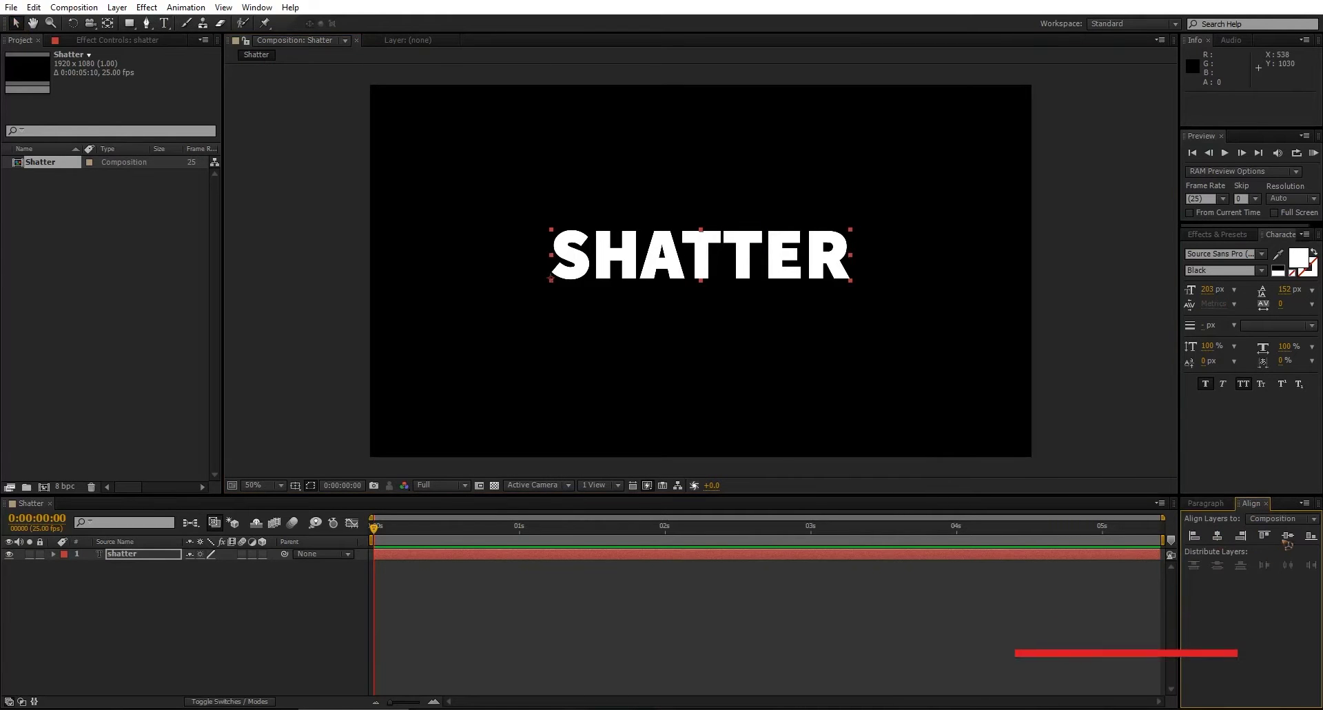
pyautogui.click(1287, 535)
pyautogui.press('Return')
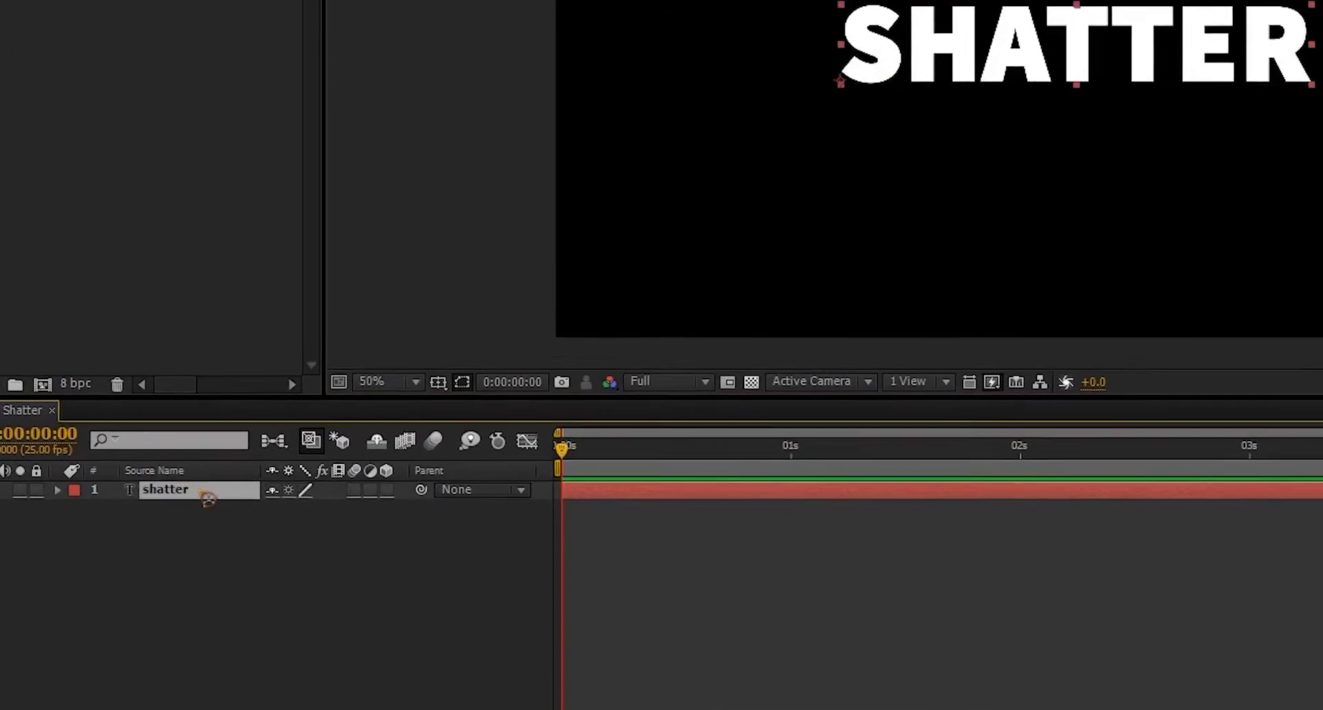
# Pre-compose the shatter text layer as Text, moving all attributes into the new composition.
pyautogui.hotkey('ctrl', 'shift', 'c')
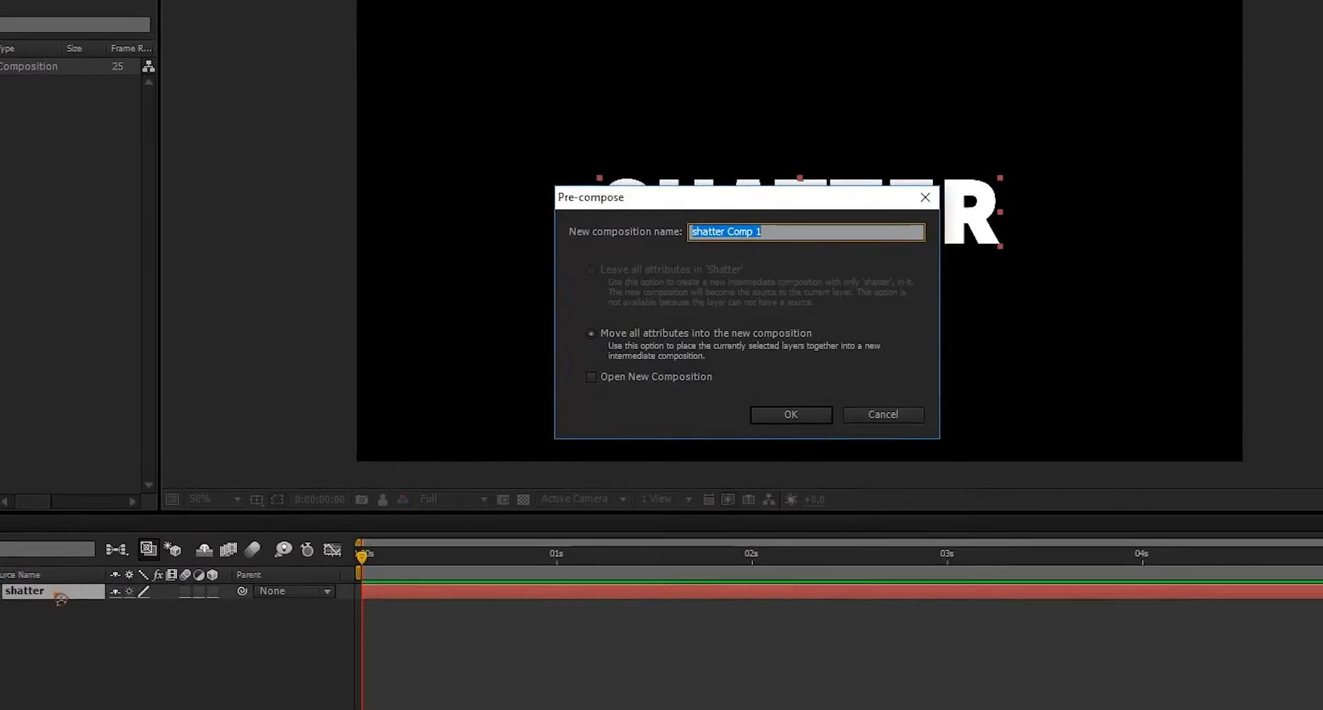
pyautogui.write('Text')
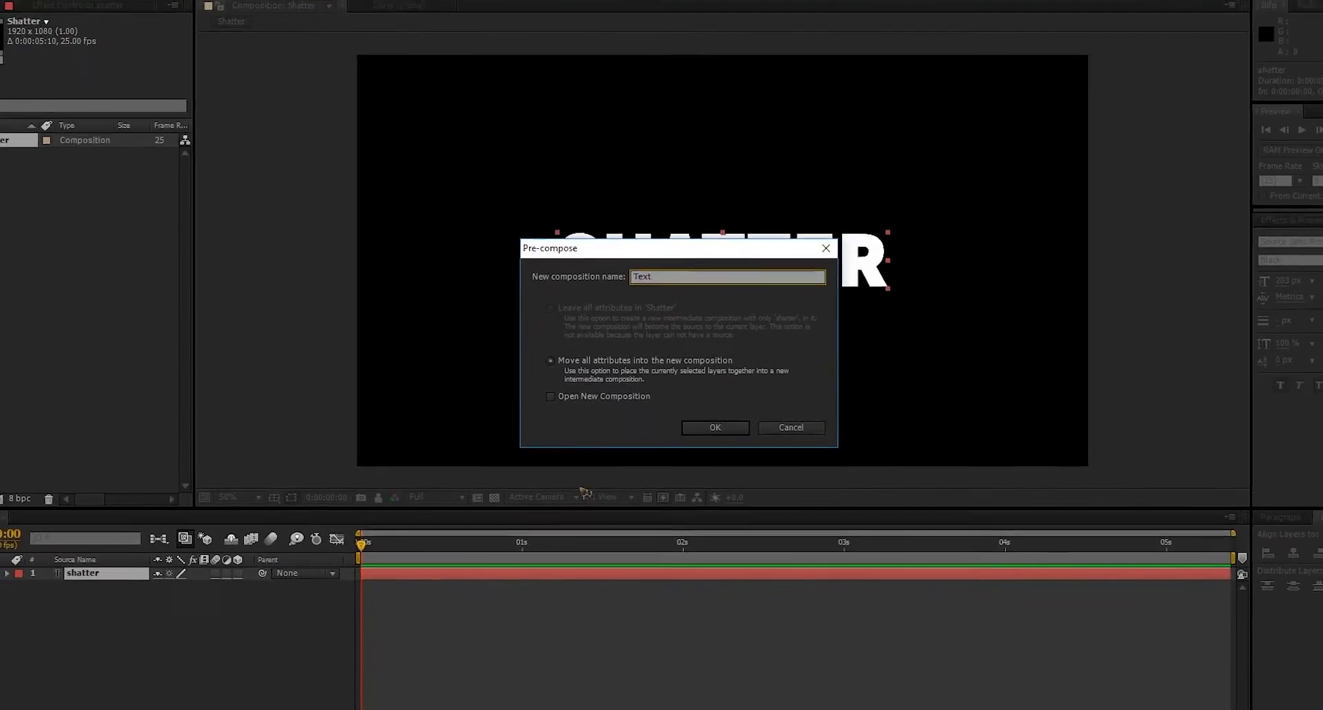
pyautogui.click(725, 431)
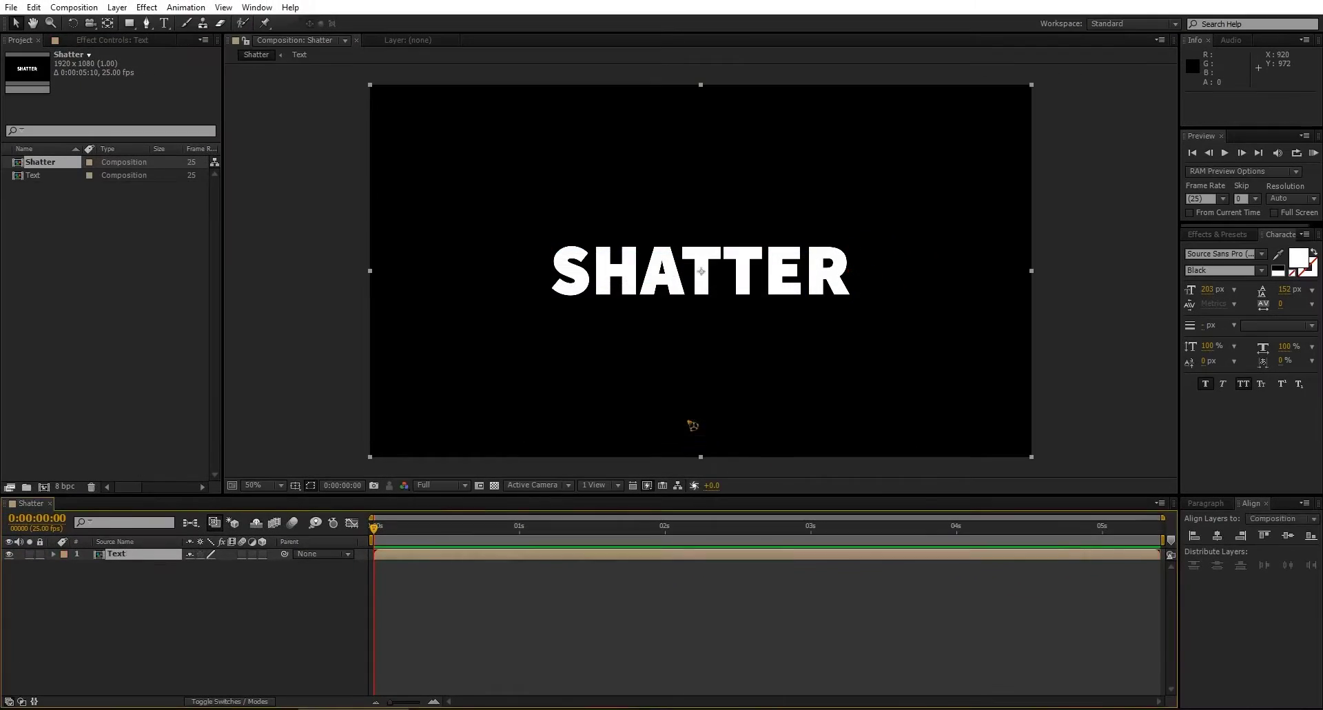
pyautogui.press('F2')
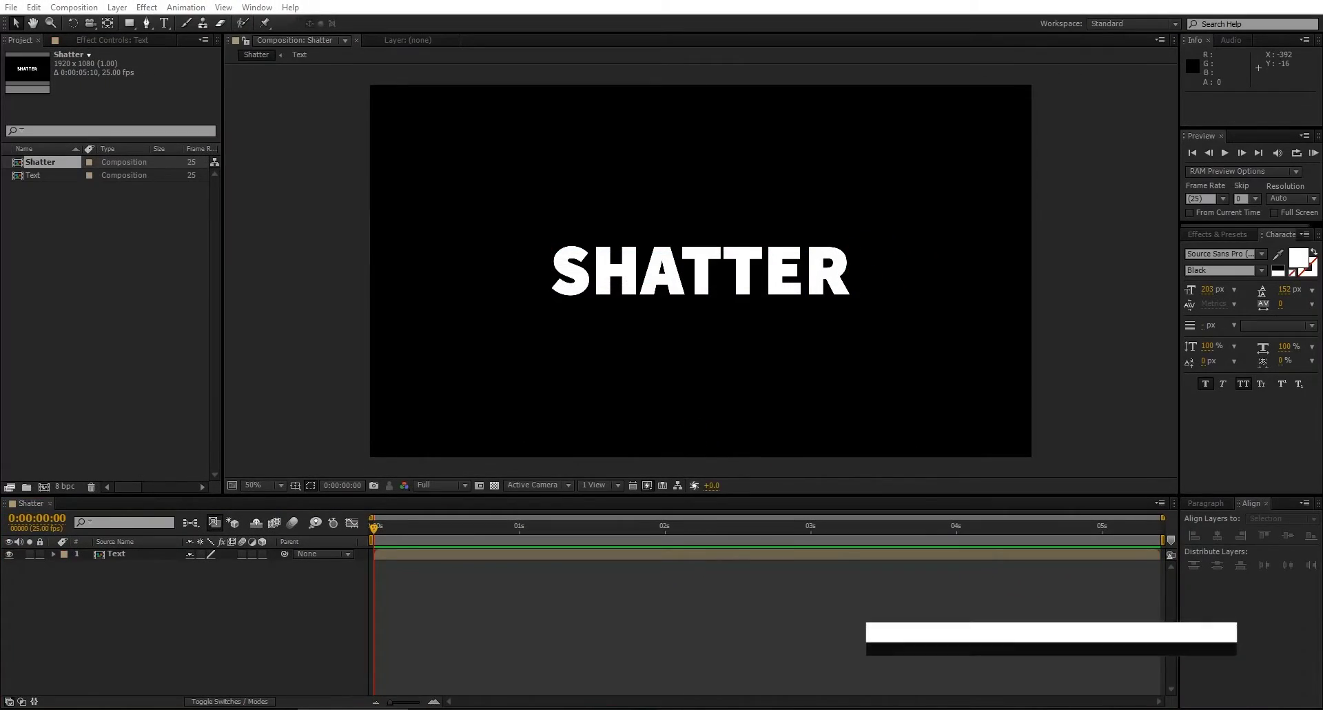
# Import designtnt-textures-extreme-2-set-bonus.jpg and place it beneath the text layer inside the Text composition.
pyautogui.moveTo(1322, 365); pyautogui.dragTo(171, 366)
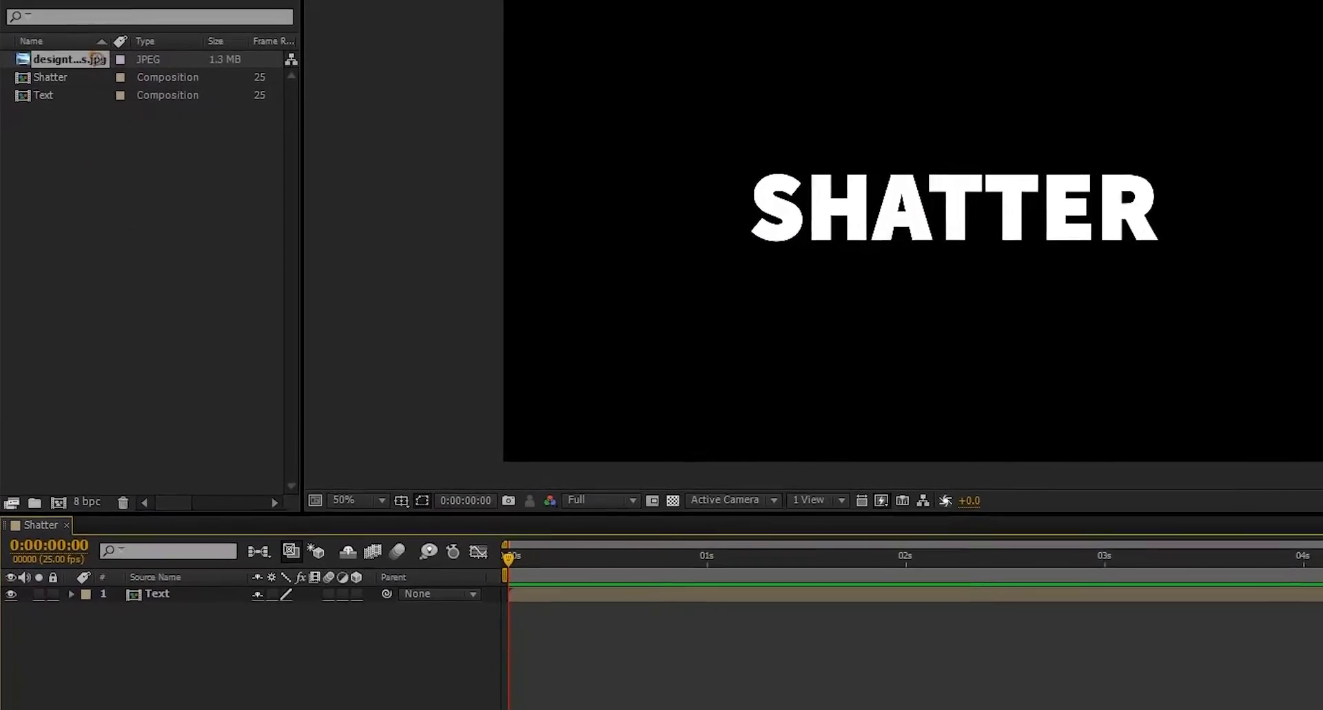
pyautogui.click(177, 589)
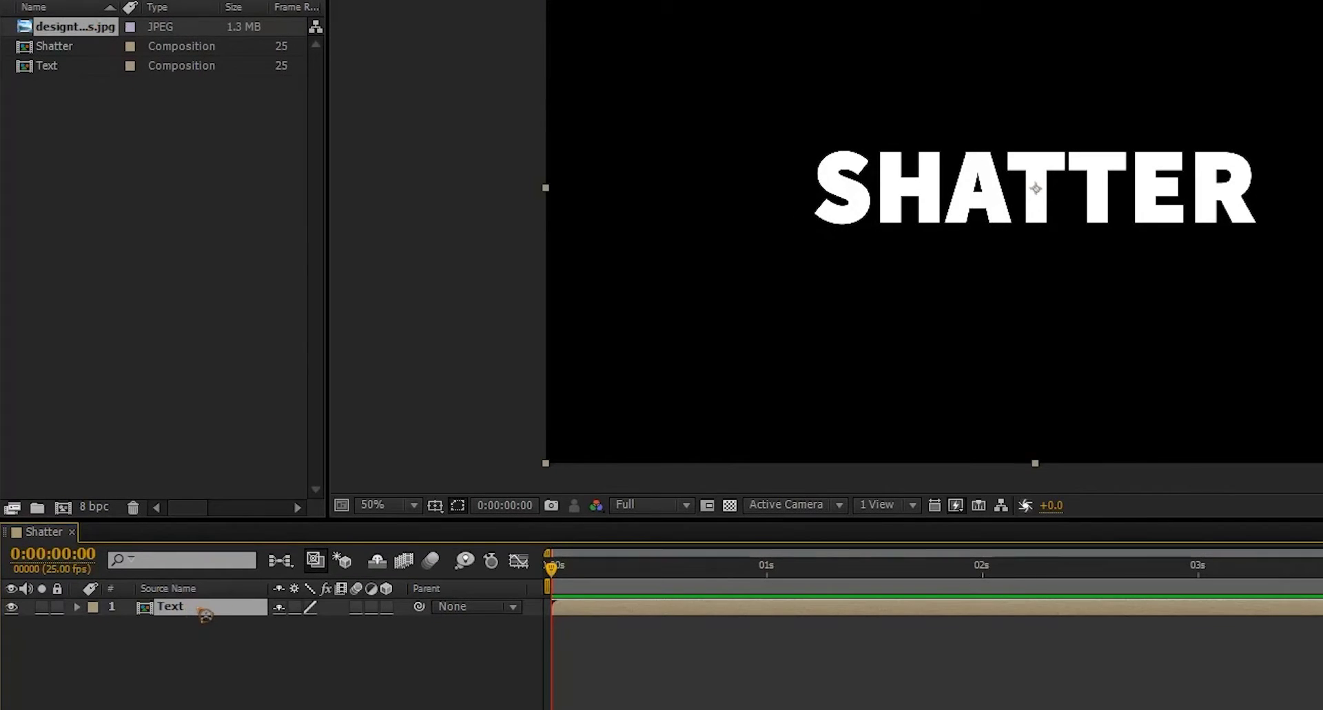
pyautogui.doubleClick(204, 612)
pyautogui.moveTo(93, 27); pyautogui.dragTo(230, 650)
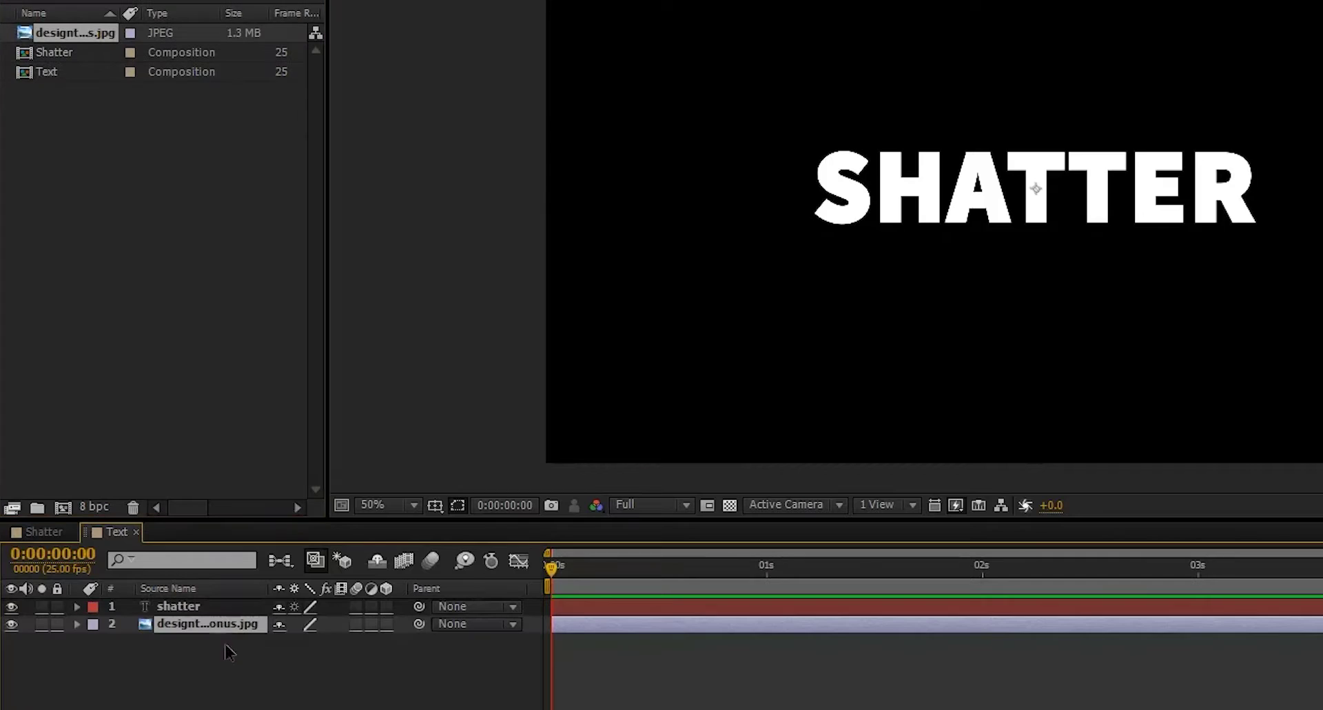
# Scale the texture image down until it is only slightly wider than the word SHATTER.
pyautogui.scroll(-2, 934, 231)
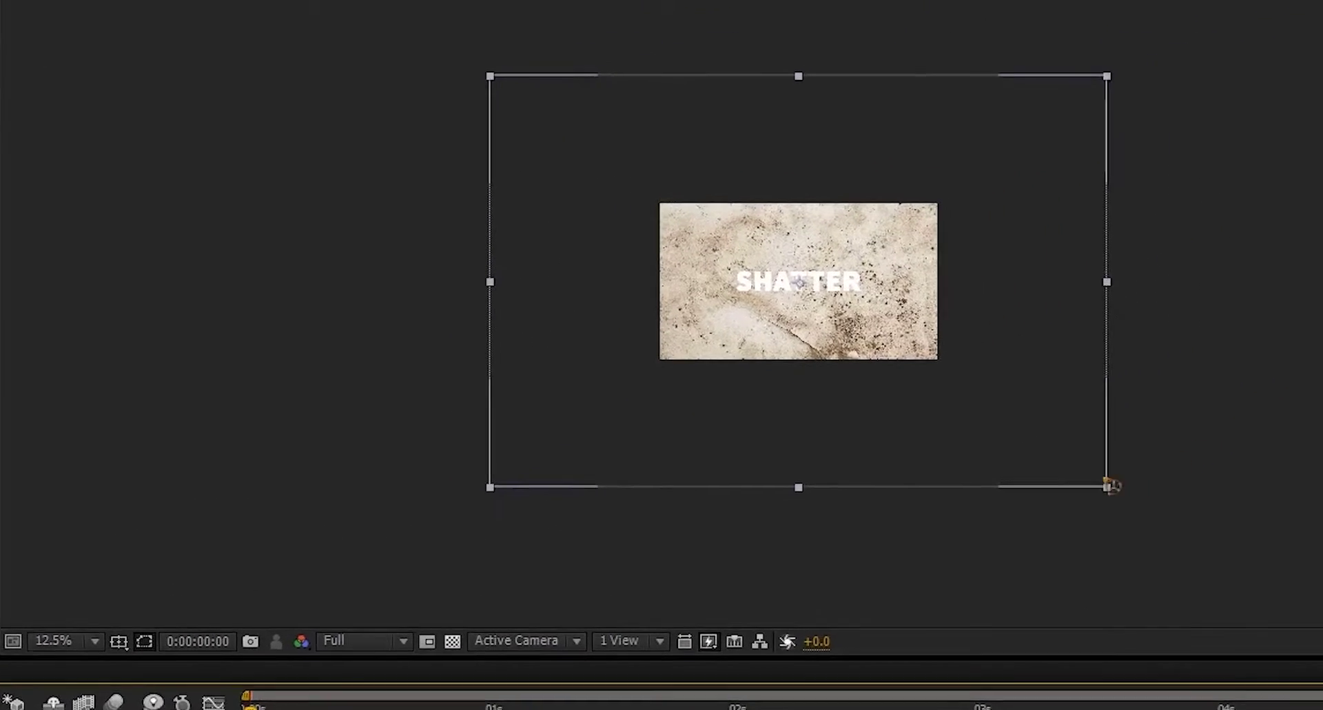
pyautogui.moveTo(1109, 485); pyautogui.dragTo(933, 357)
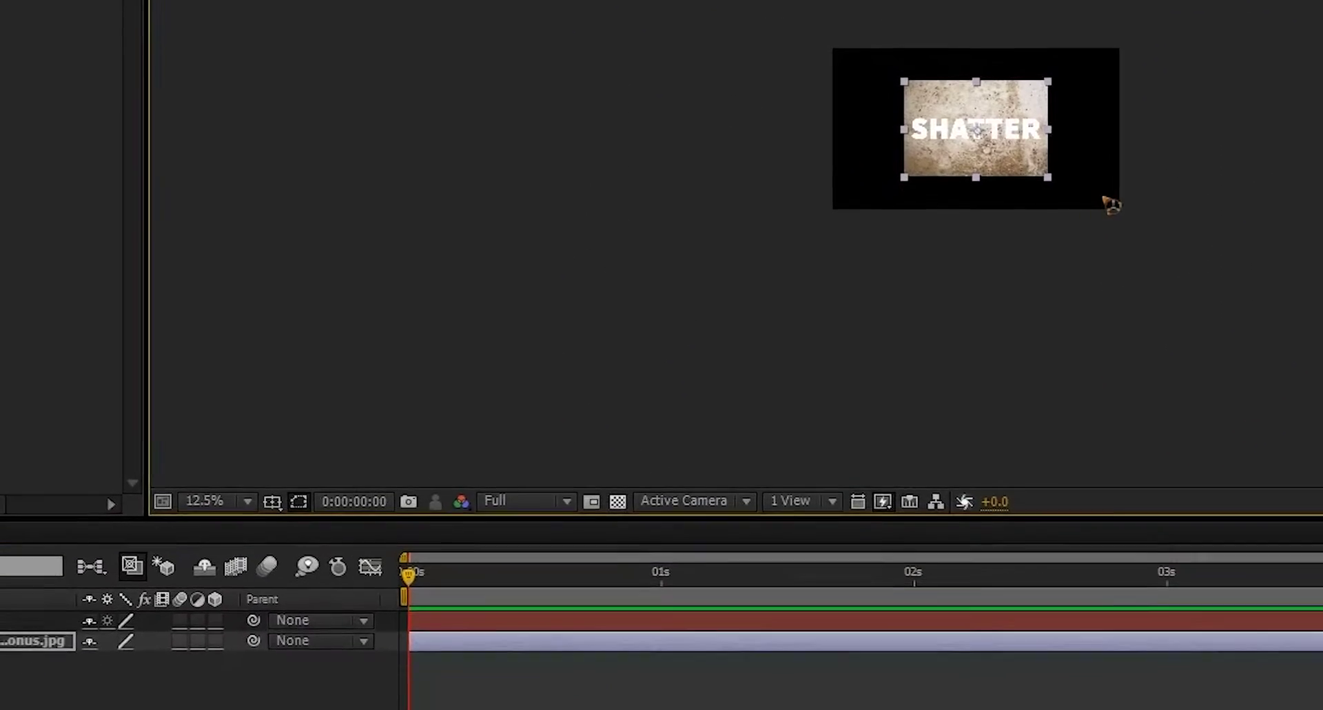
pyautogui.scroll(4, 1111, 204)
# Set the texture layer's track matte to Alpha and position the texture behind the letters.
pyautogui.press('F4')
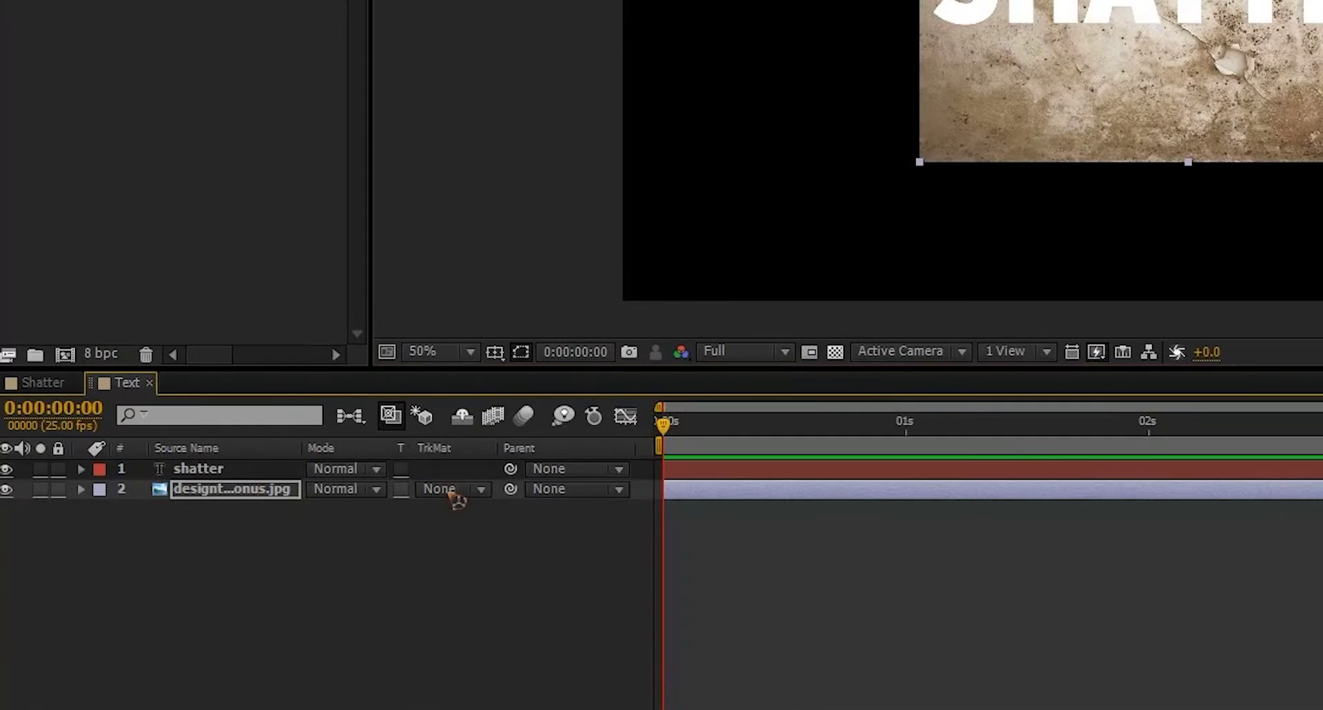
pyautogui.click(235, 638)
pyautogui.click(250, 699)
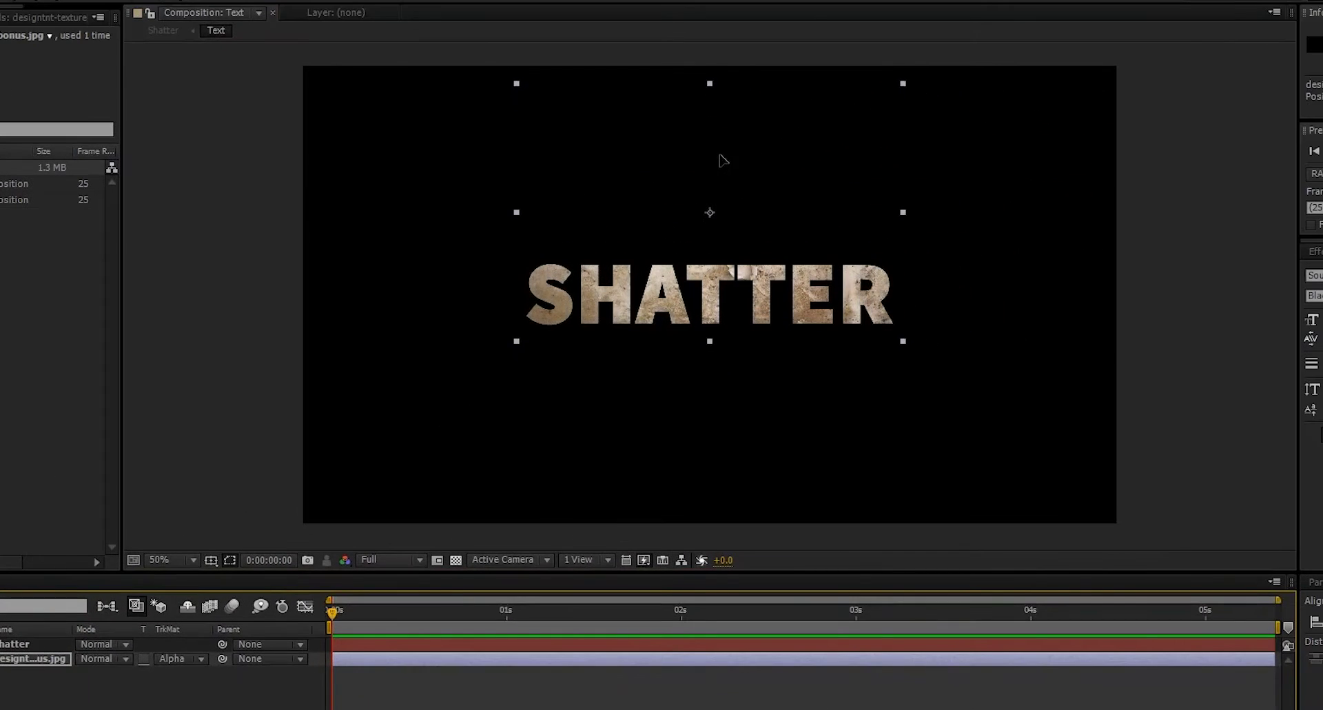
pyautogui.moveTo(720, 157); pyautogui.dragTo(720, 161)
# Apply the Curves effect to the texture layer and bend its RGB curve into an S shape for more contrast.
pyautogui.click(1313, 250)
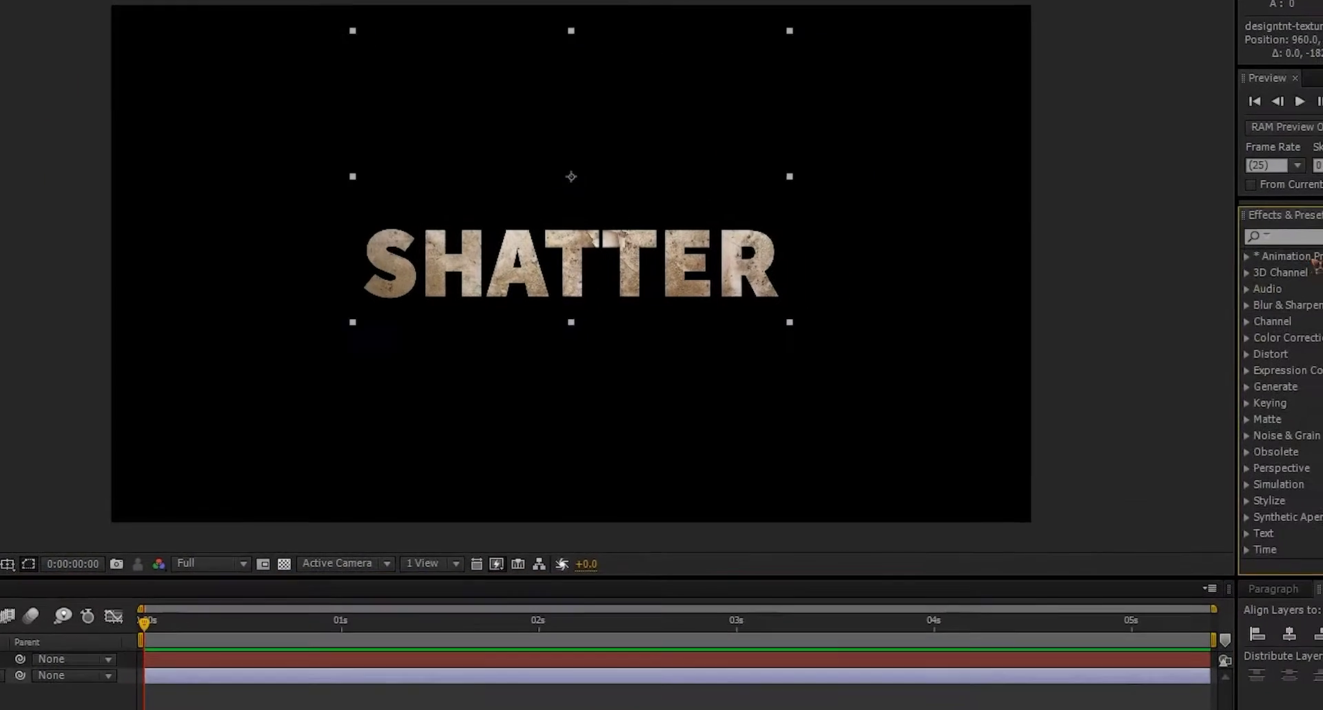
pyautogui.click(1316, 274)
pyautogui.write('cut')
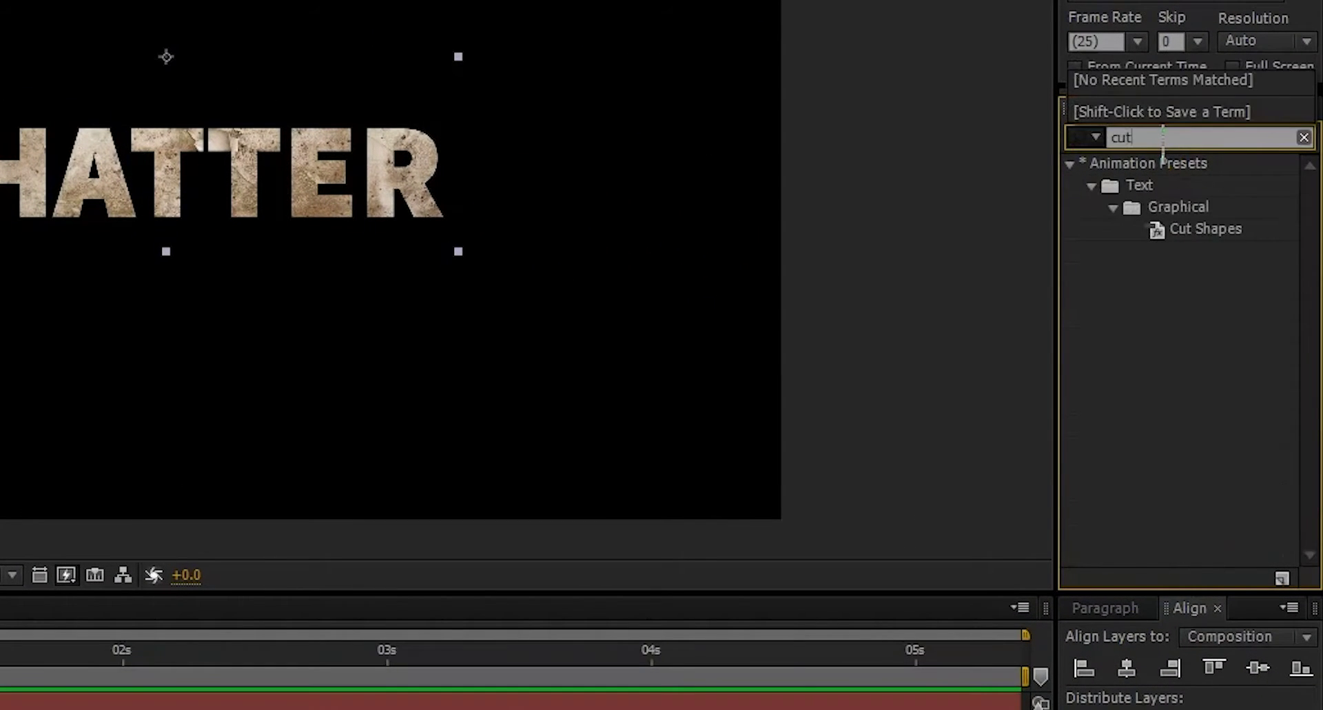
pyautogui.press('BackSpace')
pyautogui.write('rve')
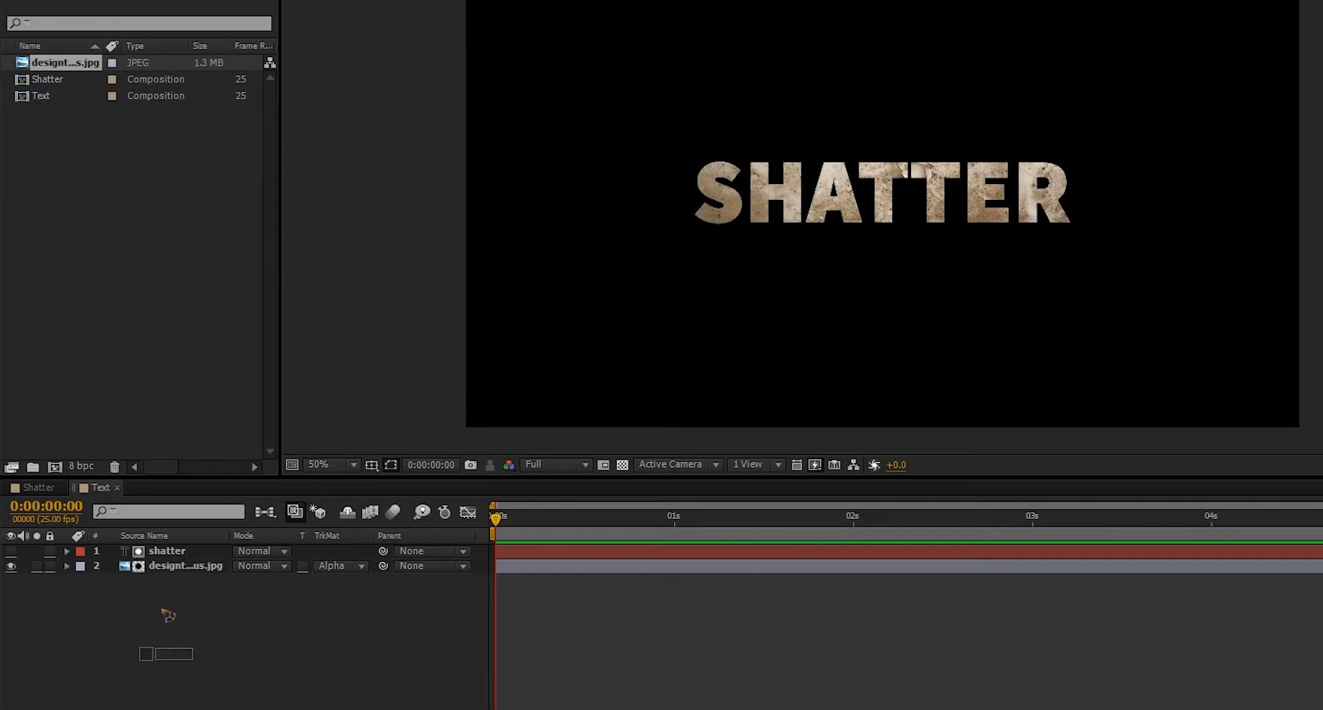
pyautogui.moveTo(168, 615); pyautogui.dragTo(180, 565)
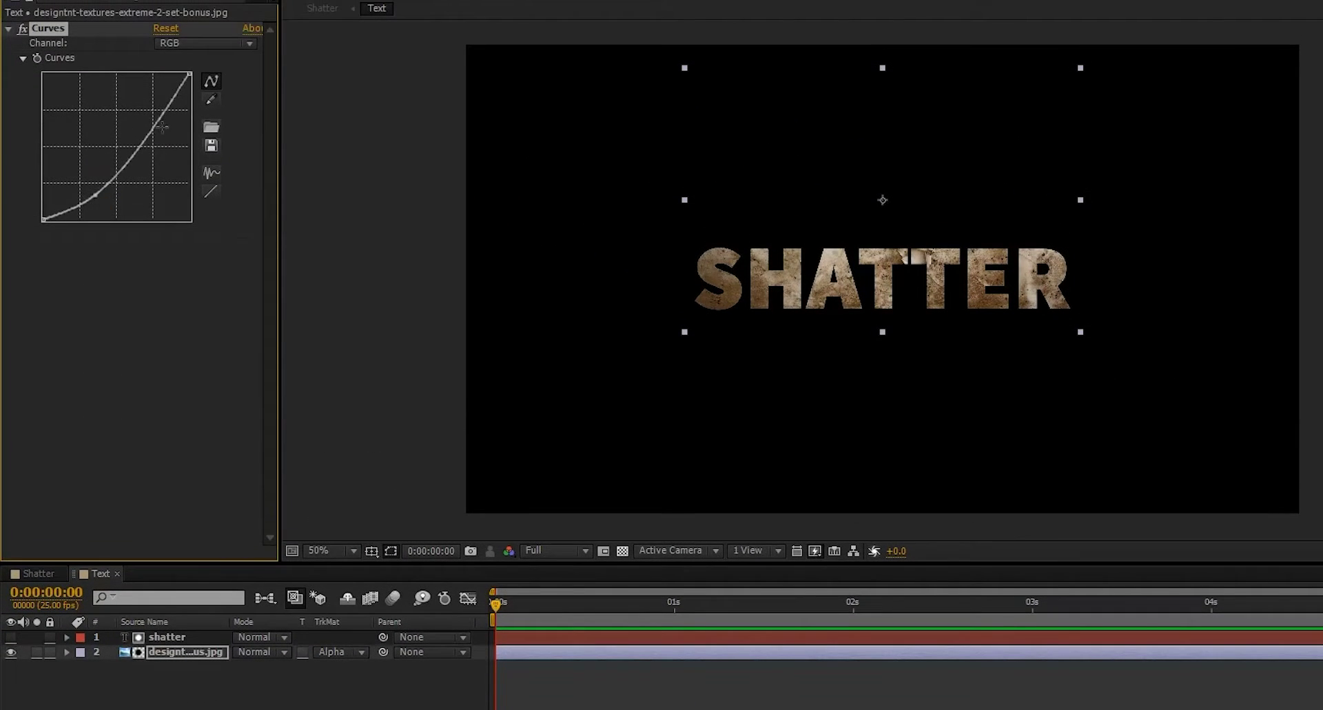
pyautogui.moveTo(161, 127); pyautogui.dragTo(139, 117)
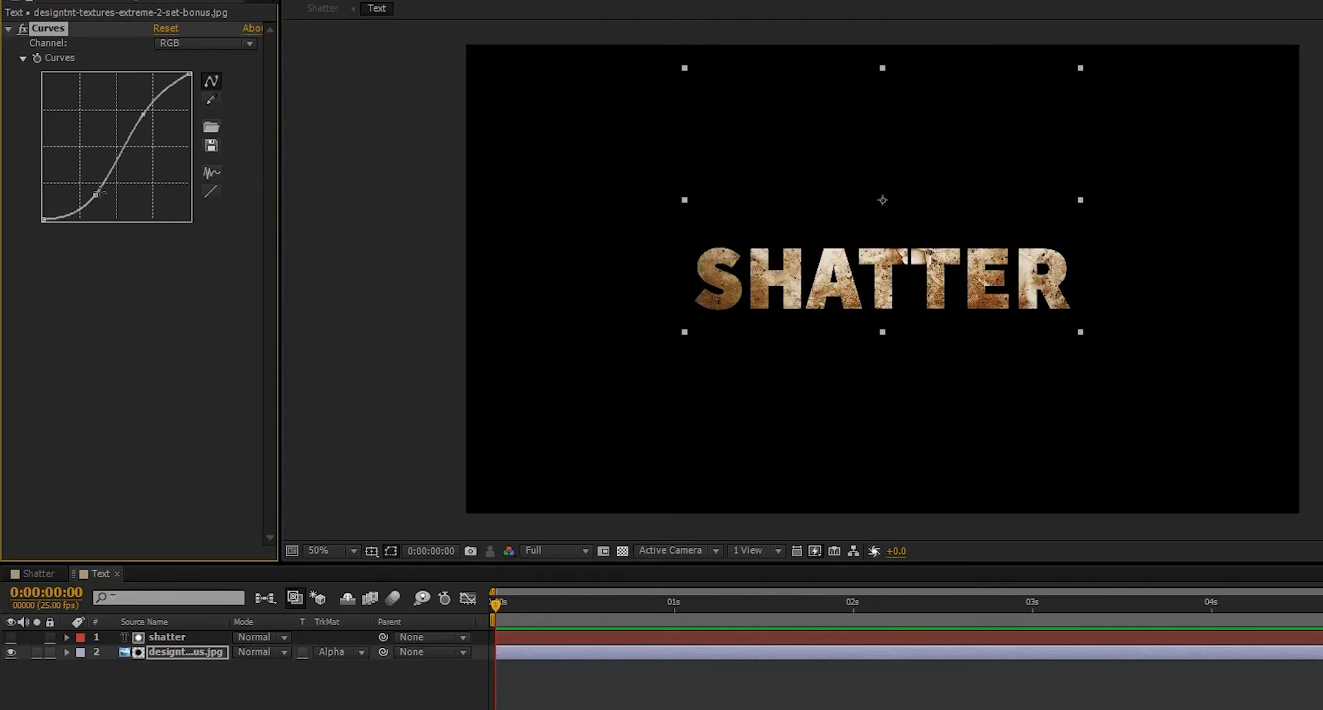
# In the Shatter composition, turn on the Text layer's visibility and make it a 3D layer with its position shown.
pyautogui.click(38, 573)
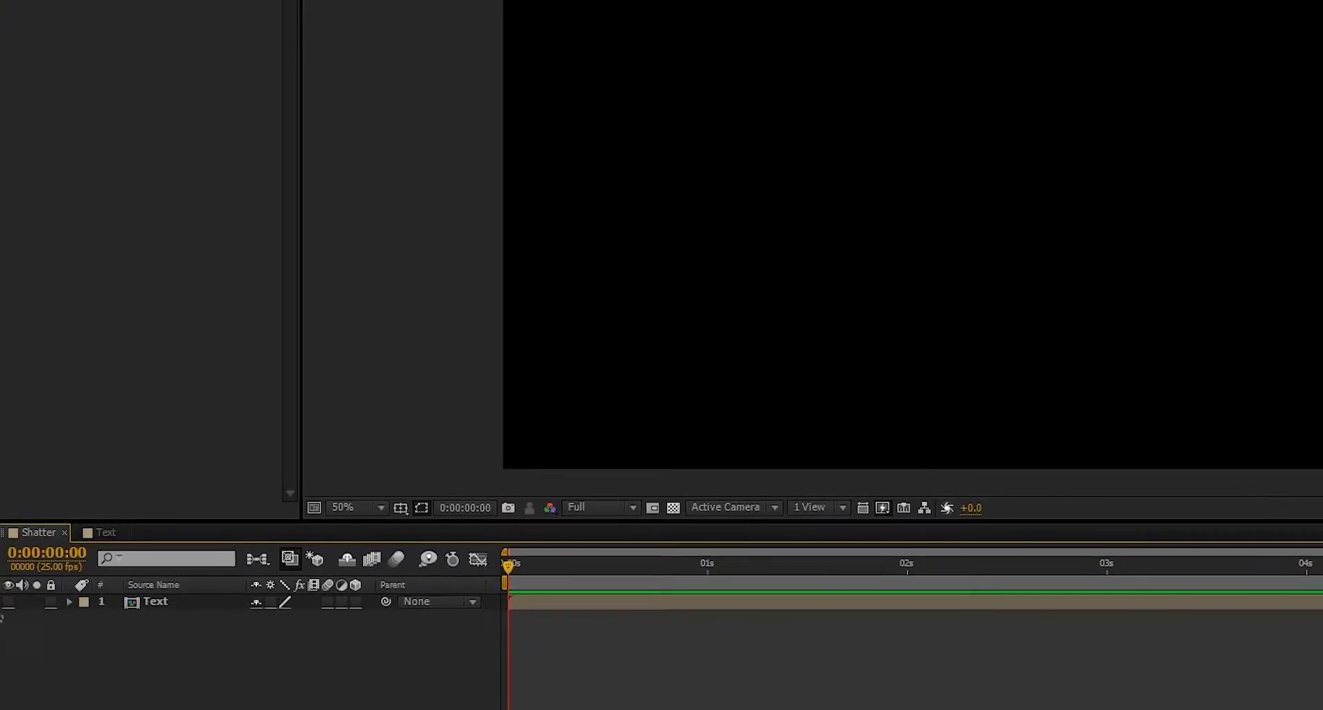
pyautogui.click(9, 602)
pyautogui.click(157, 602)
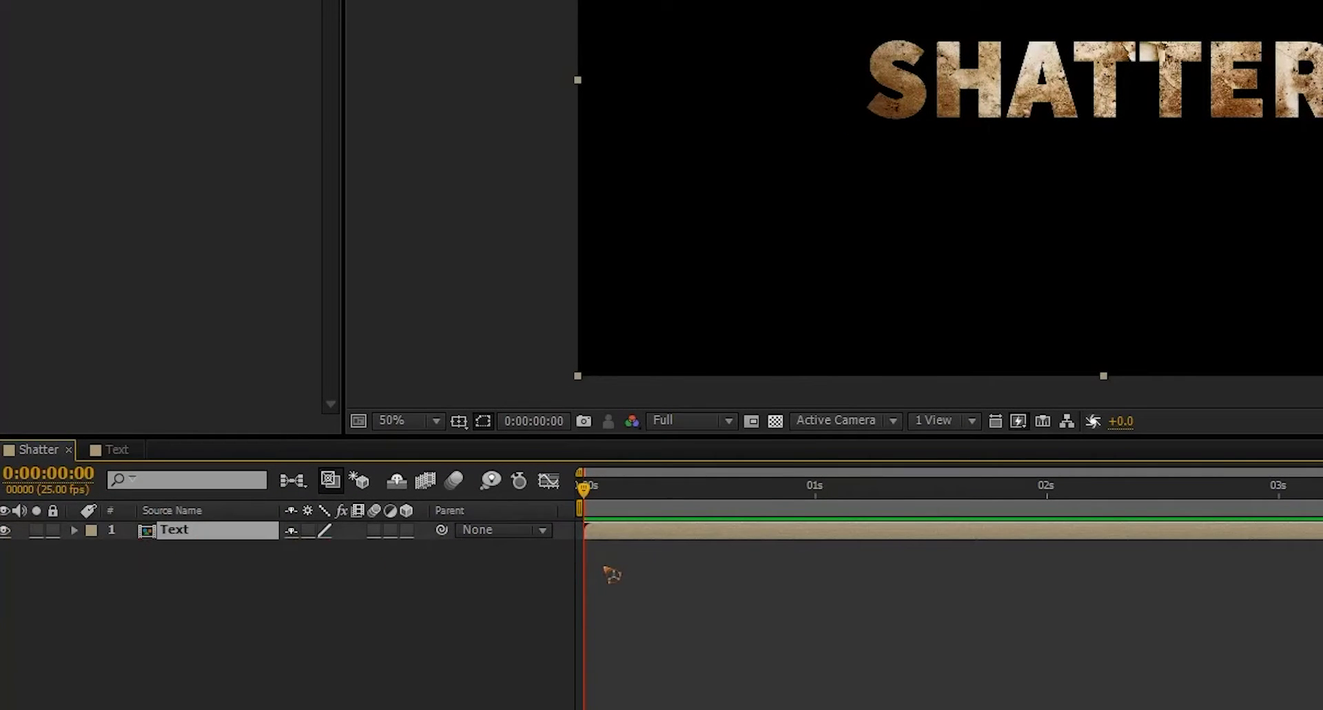
pyautogui.click(406, 530)
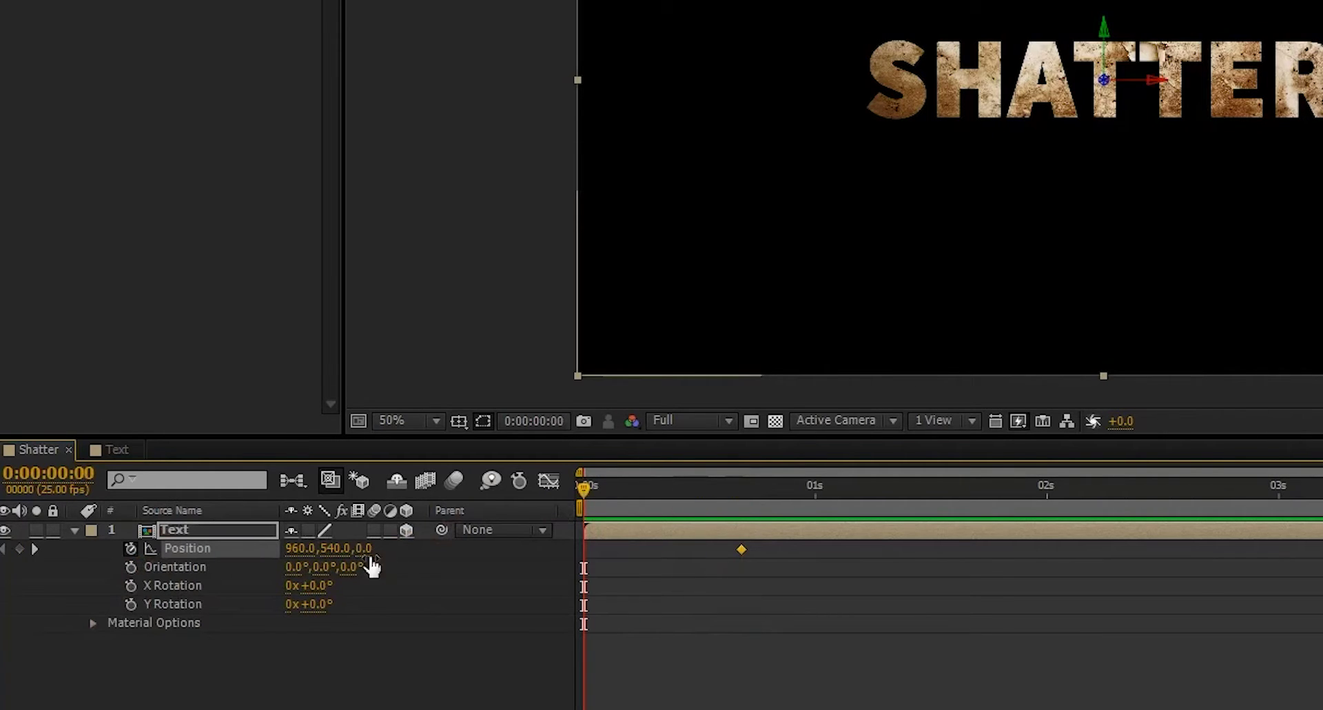
# Keyframe the Text layer's Z position at -2734 on the first frame.
pyautogui.moveTo(363, 549); pyautogui.dragTo(248, 549)
pyautogui.moveTo(388, 555); pyautogui.dragTo(303, 570)
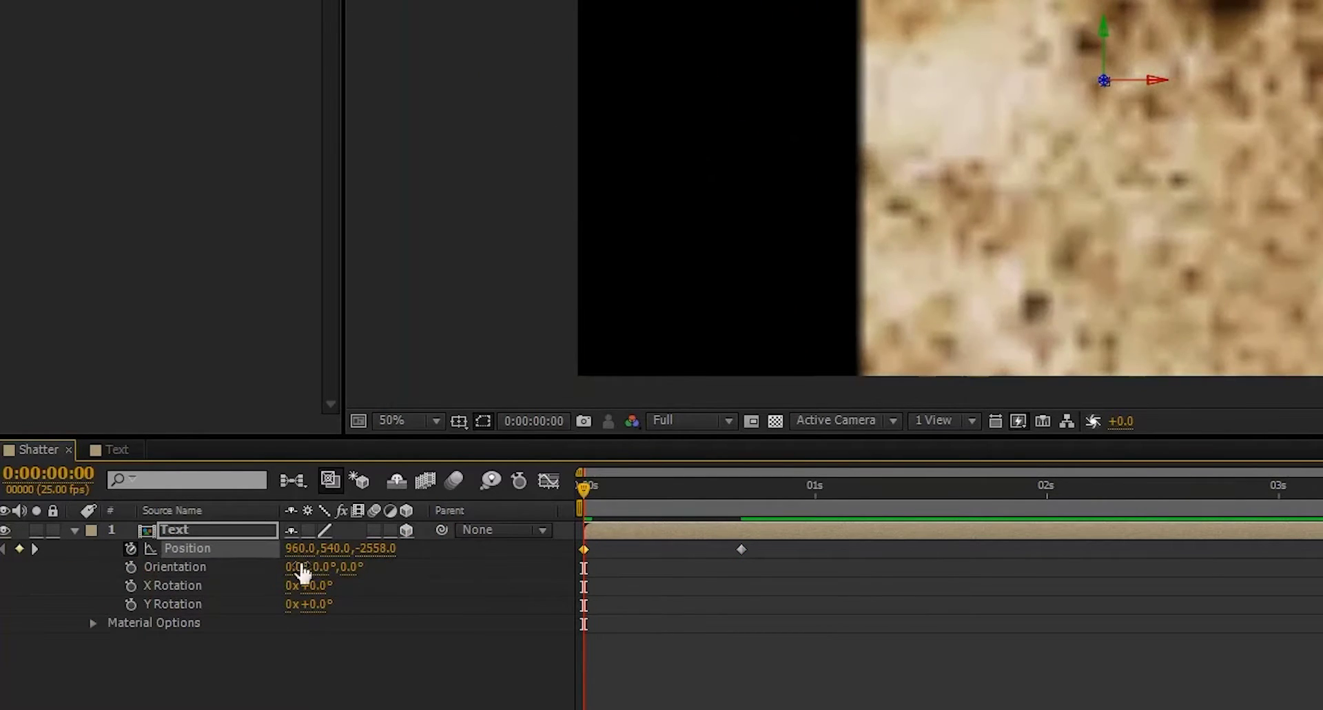
pyautogui.moveTo(384, 563); pyautogui.dragTo(372, 563)
# Apply Easy Ease to both position keyframes and reshape the speed graph for an early peak and a long slowdown.
pyautogui.moveTo(777, 543); pyautogui.dragTo(530, 572)
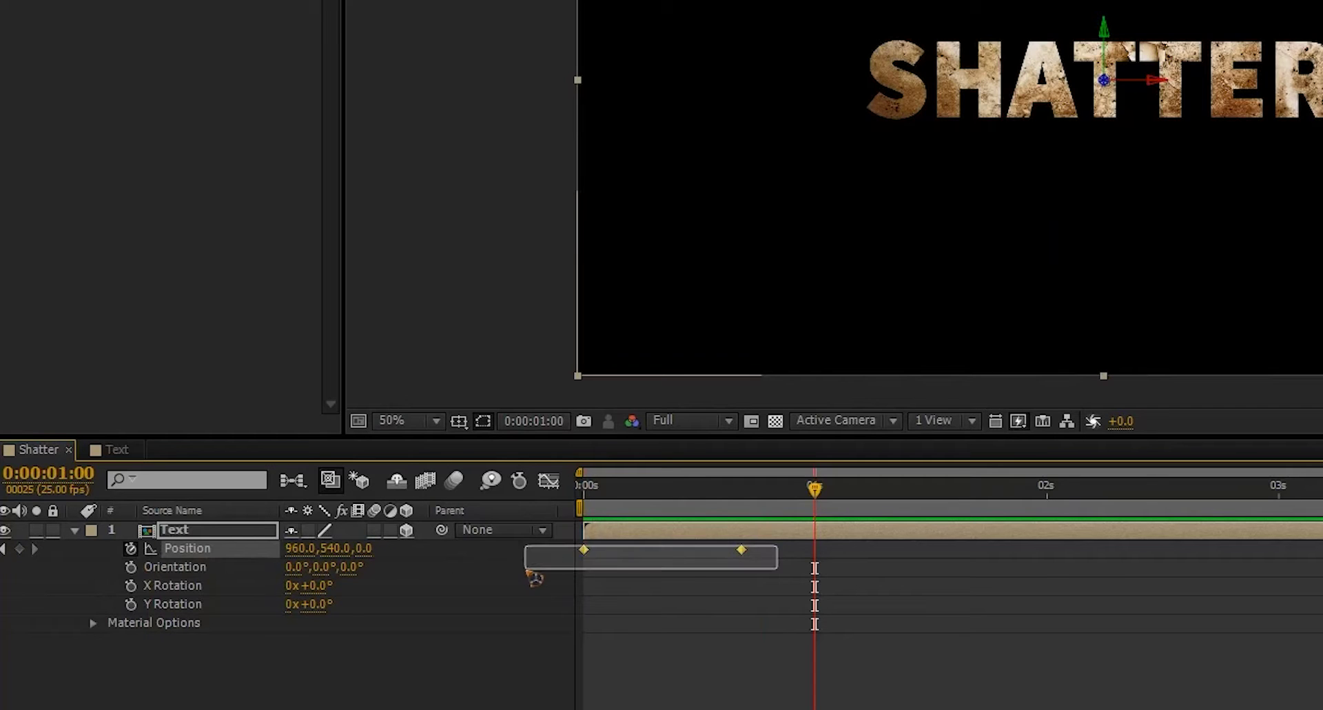
pyautogui.rightClick(584, 549)
pyautogui.moveTo(720, 549)
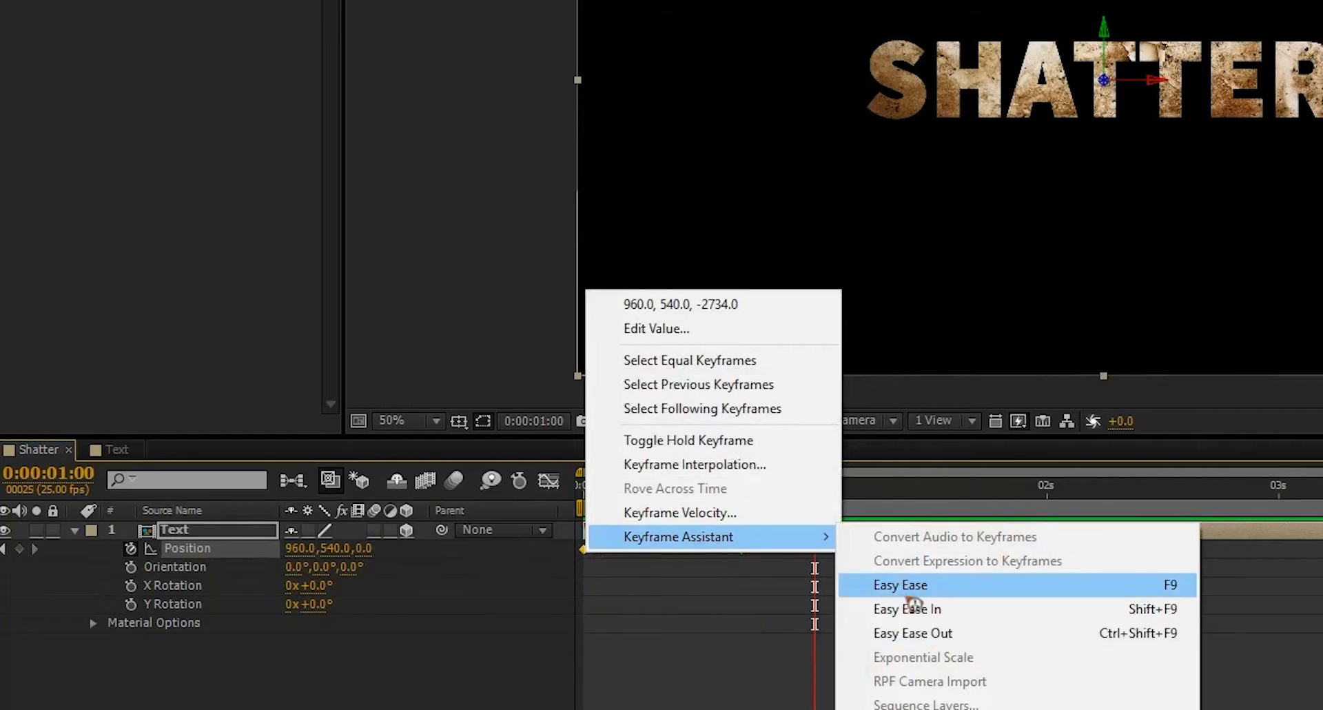
pyautogui.click(903, 585)
pyautogui.hotkey('shift', 'F3')
pyautogui.moveTo(896, 648); pyautogui.dragTo(661, 648)
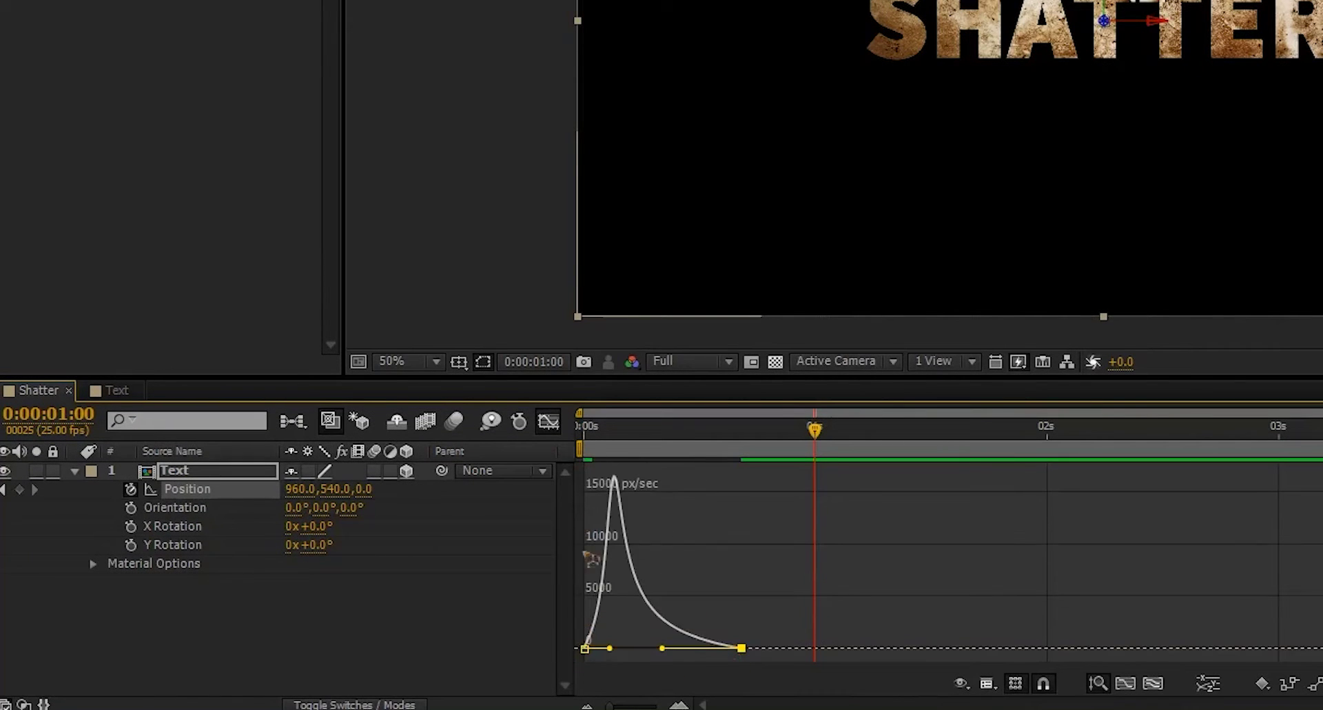
pyautogui.click(551, 423)
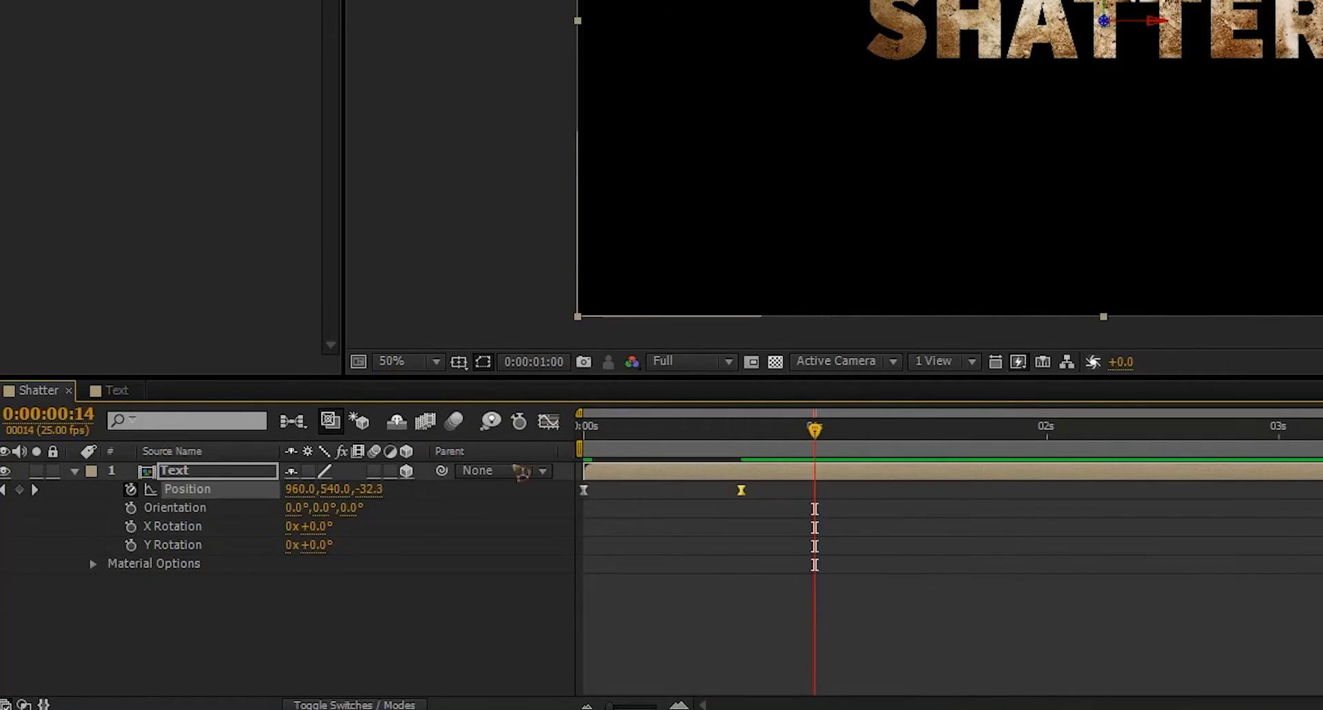
# Enable motion blur for the Text layer and the composition, and preview the fly-in animation from the start.
pyautogui.press('Home')
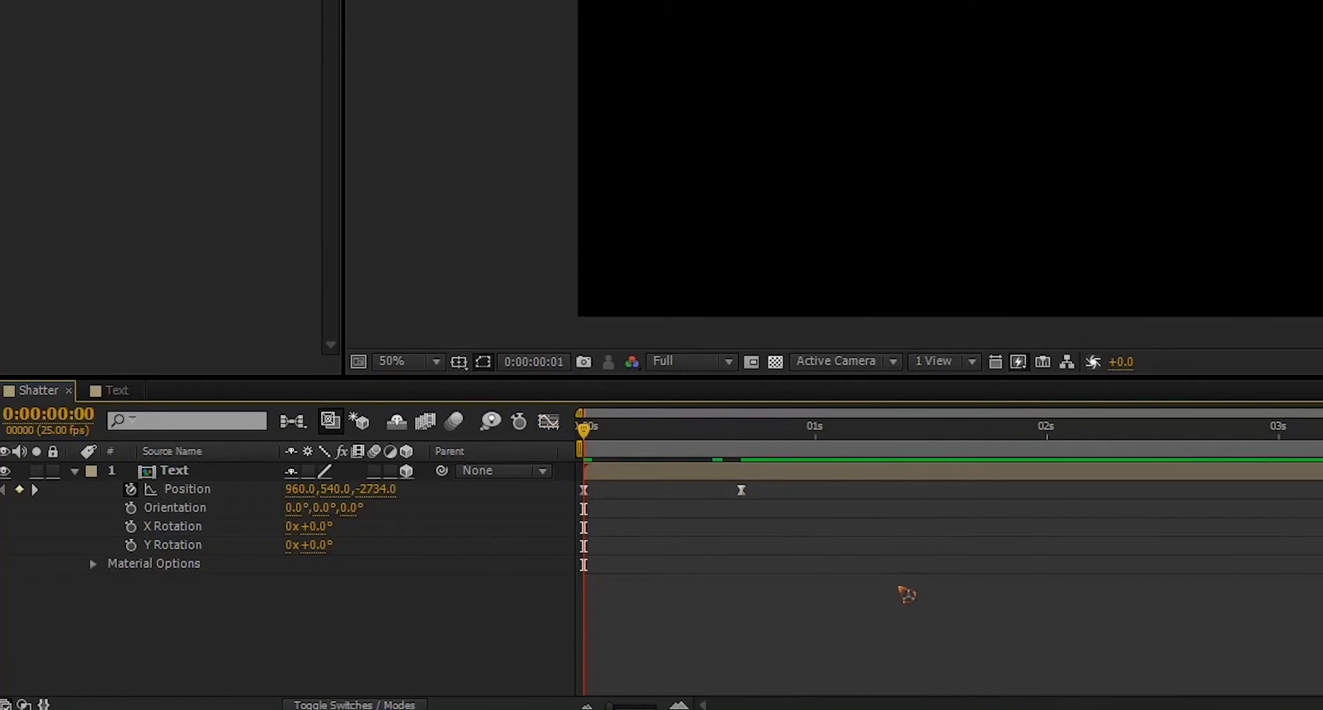
pyautogui.press('space')
pyautogui.press('Home')
pyautogui.click(374, 470)
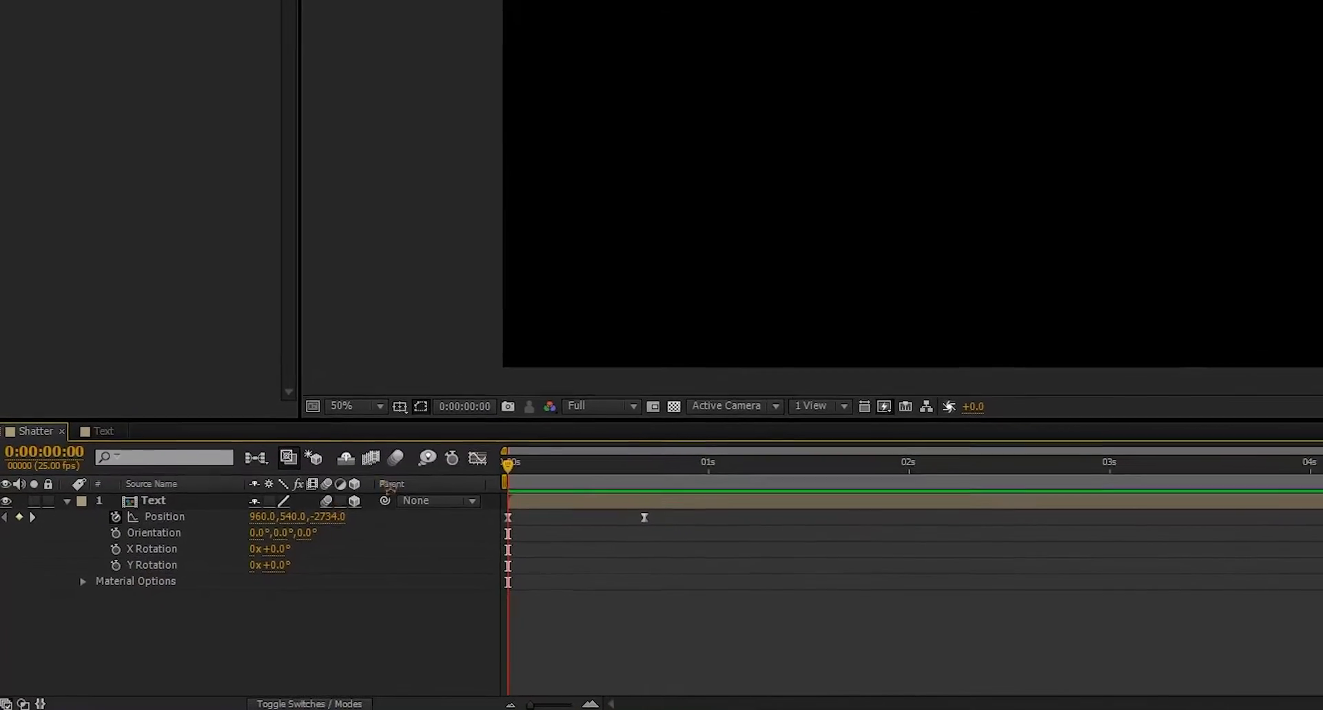
pyautogui.click(396, 457)
pyautogui.press('0')
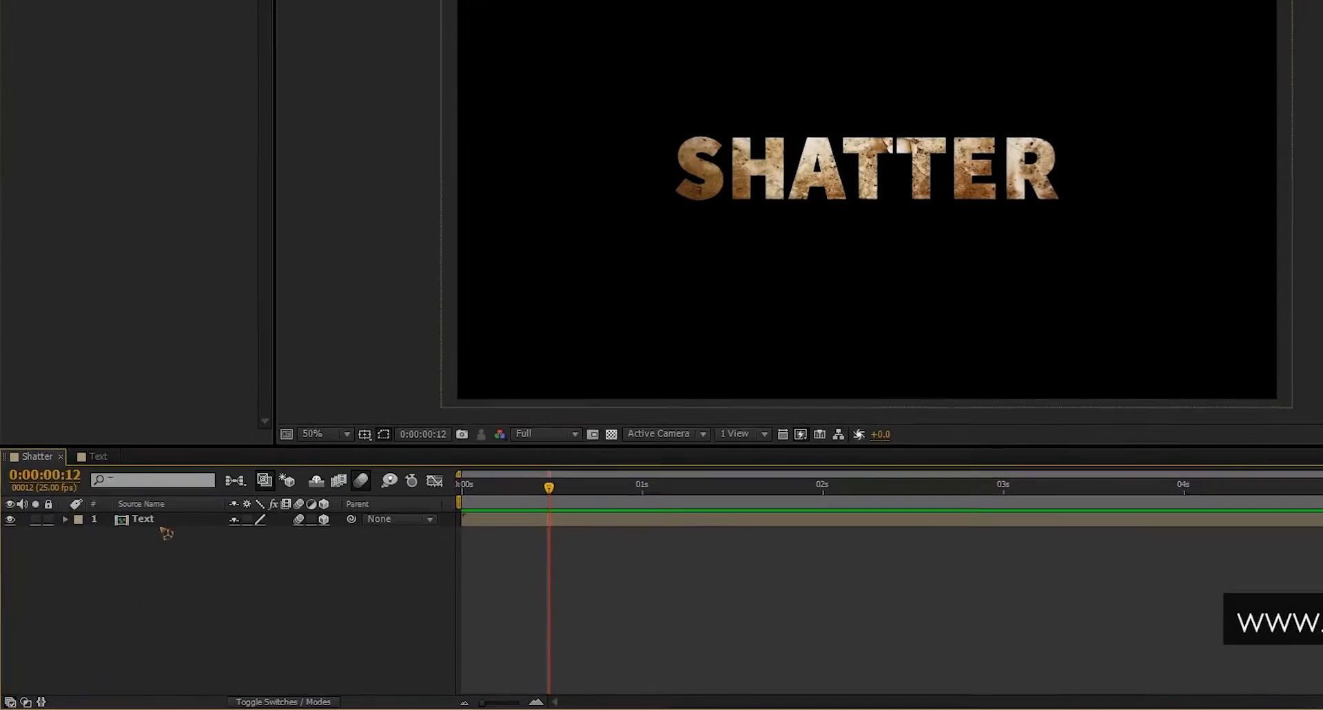
# Duplicate the Text layer, with the copy's position keyframes removed and its start set to 0:00:00:12.
pyautogui.click(181, 549)
pyautogui.hotkey('ctrl', 'd')
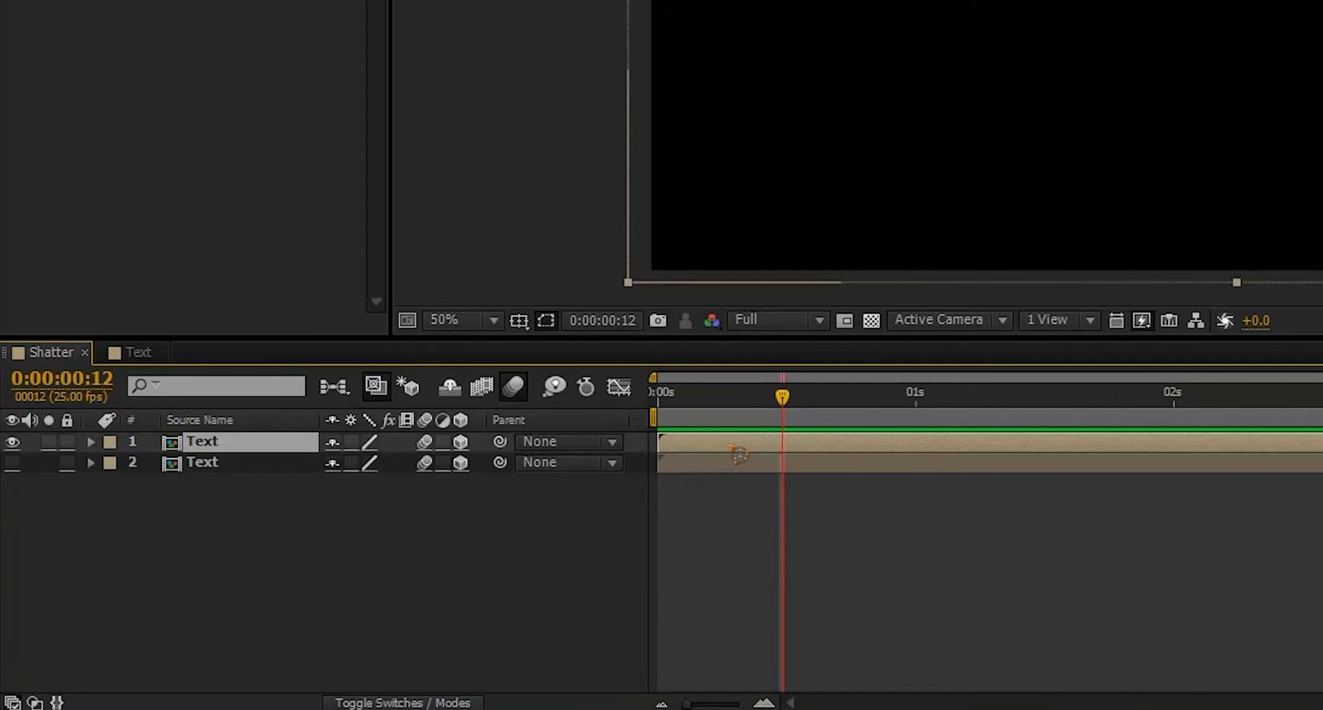
pyautogui.press('p')
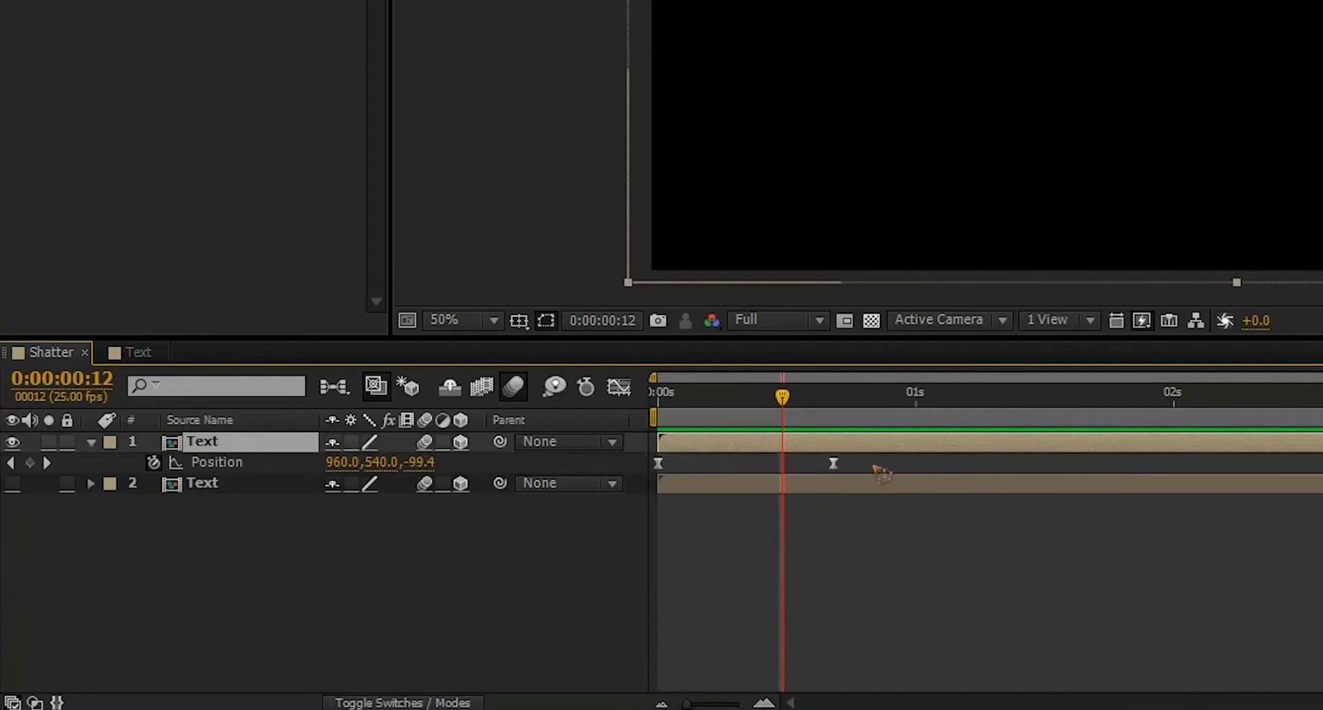
pyautogui.moveTo(871, 468); pyautogui.dragTo(624, 462)
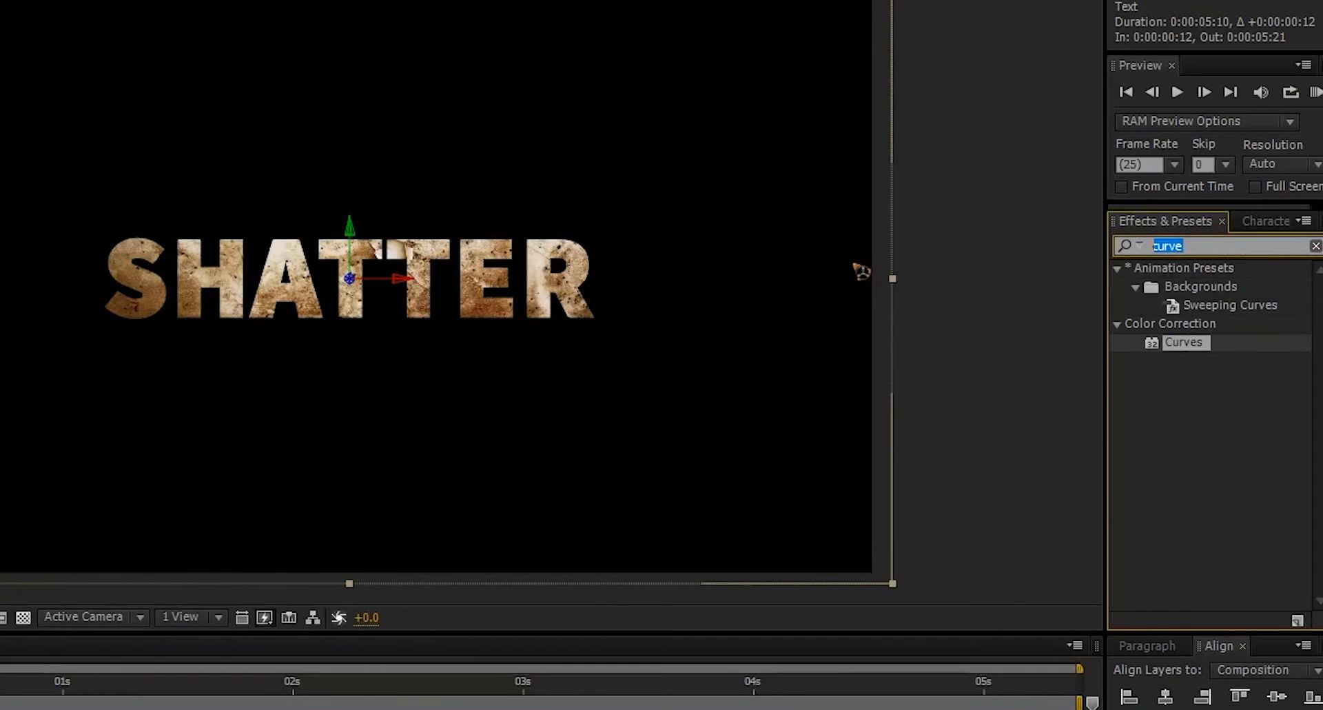
# Apply the Shatter effect to the upper Text layer, set its view to Rendered and preview the explosion.
pyautogui.write('shatter')
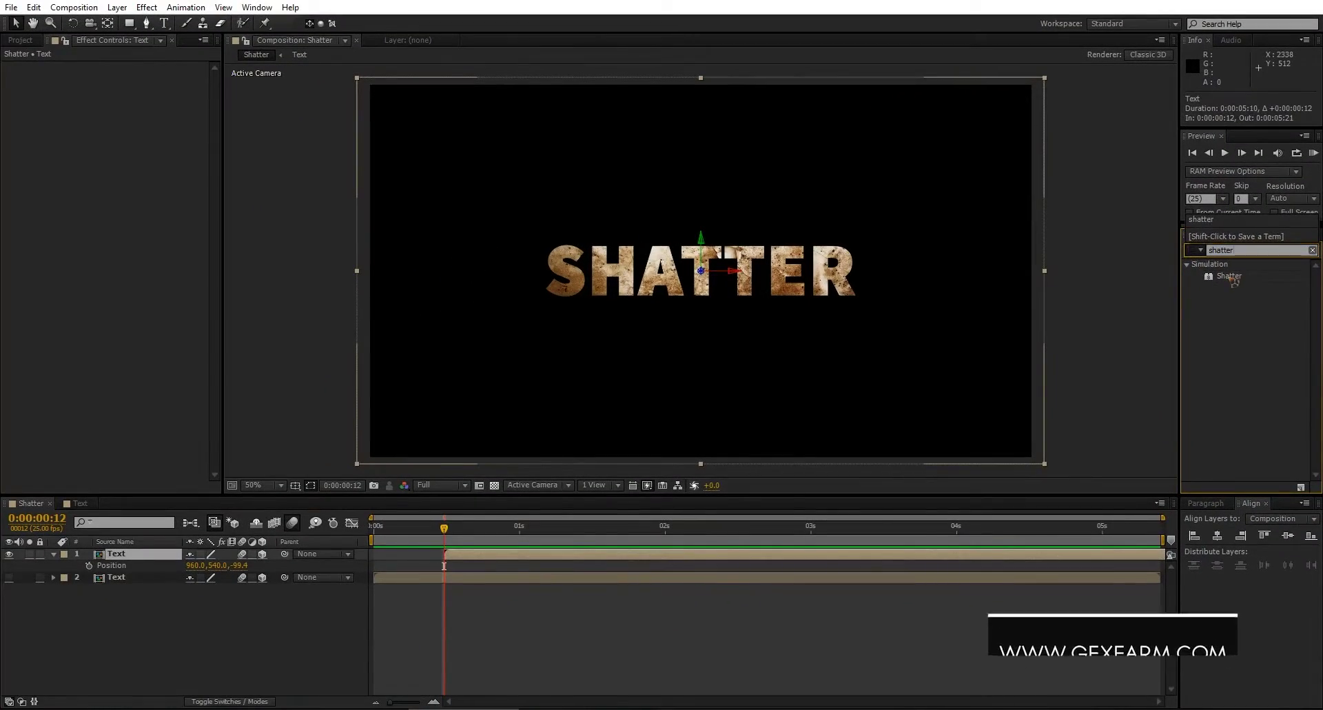
pyautogui.moveTo(1209, 280); pyautogui.dragTo(183, 651)
pyautogui.moveTo(414, 571); pyautogui.dragTo(481, 555)
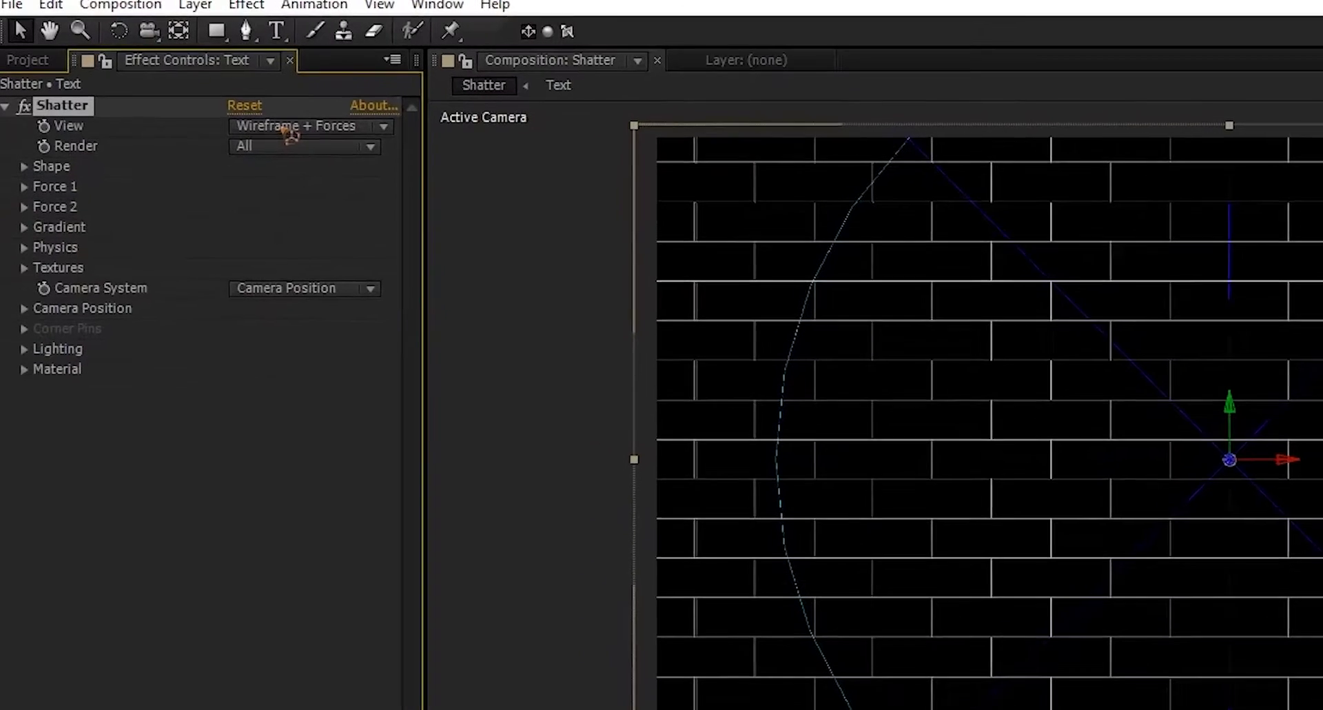
pyautogui.click(289, 134)
pyautogui.click(305, 159)
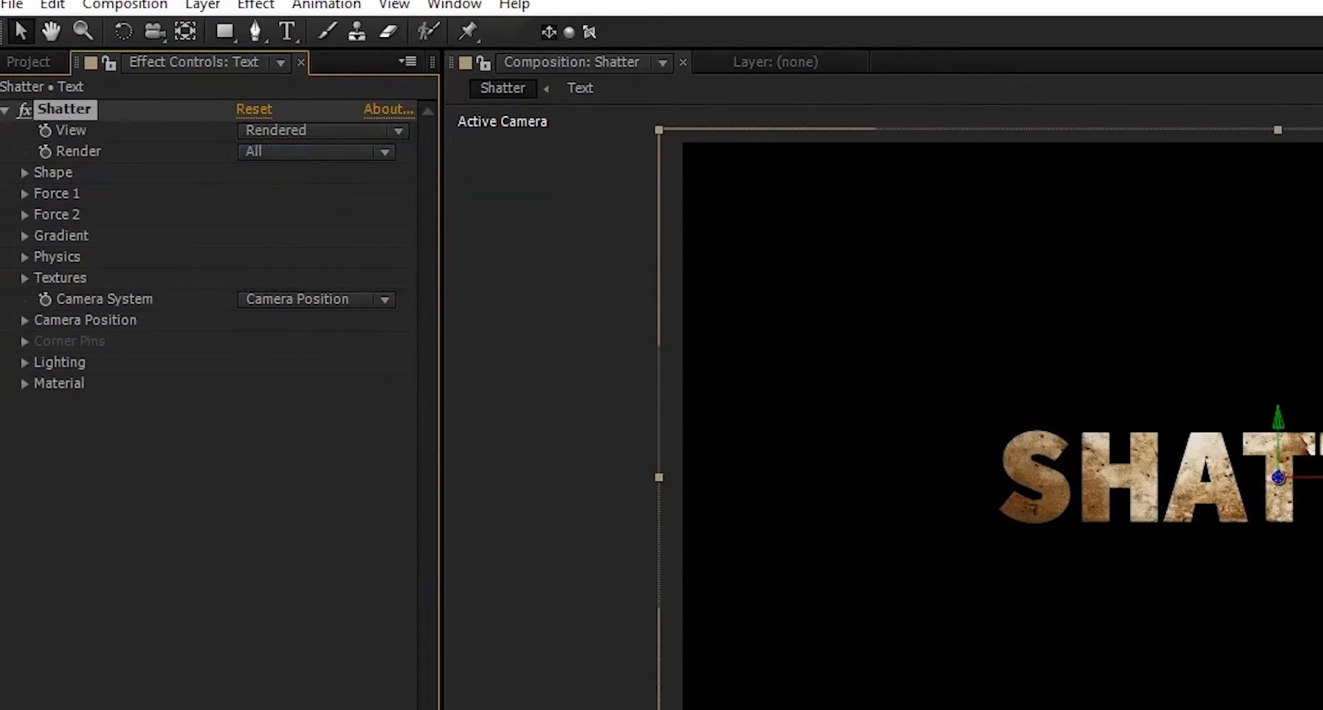
pyautogui.press('space')
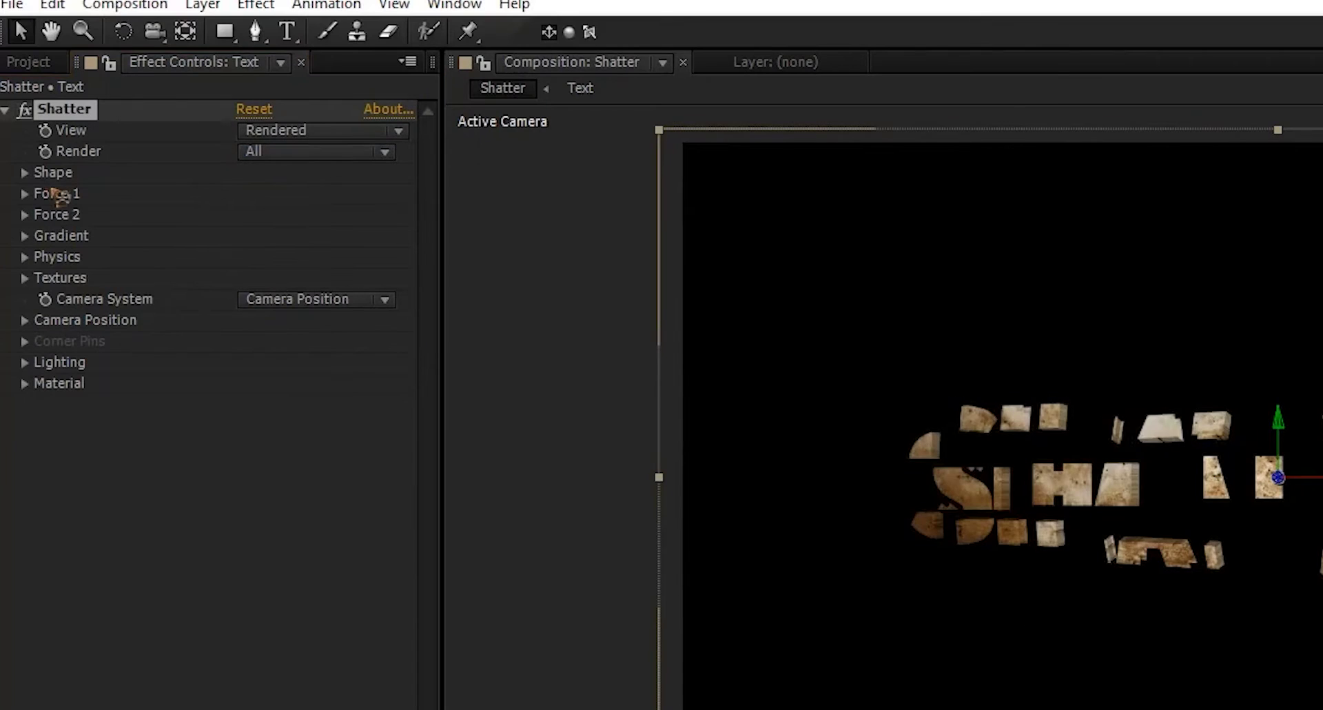
# Set the Shatter effect's Shape pattern to Glass and its Extrusion Depth to 0.
pyautogui.click(27, 173)
pyautogui.click(399, 195)
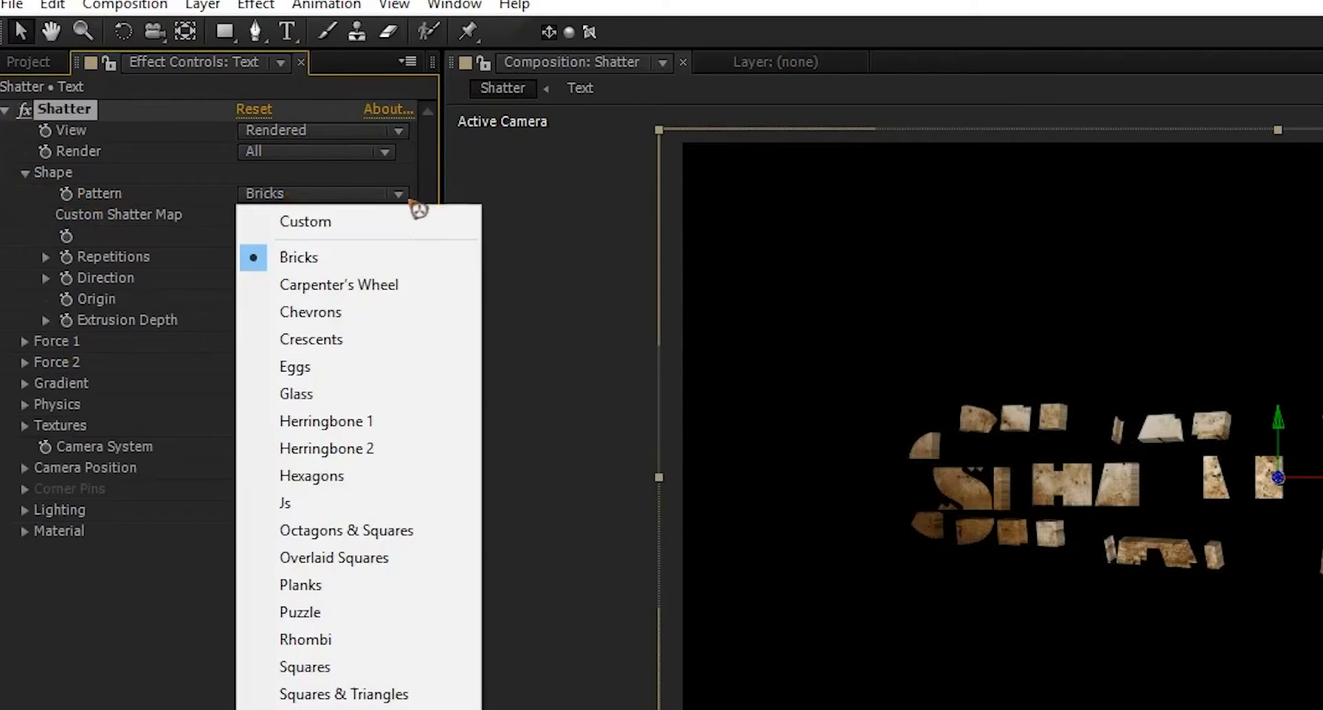
pyautogui.click(393, 404)
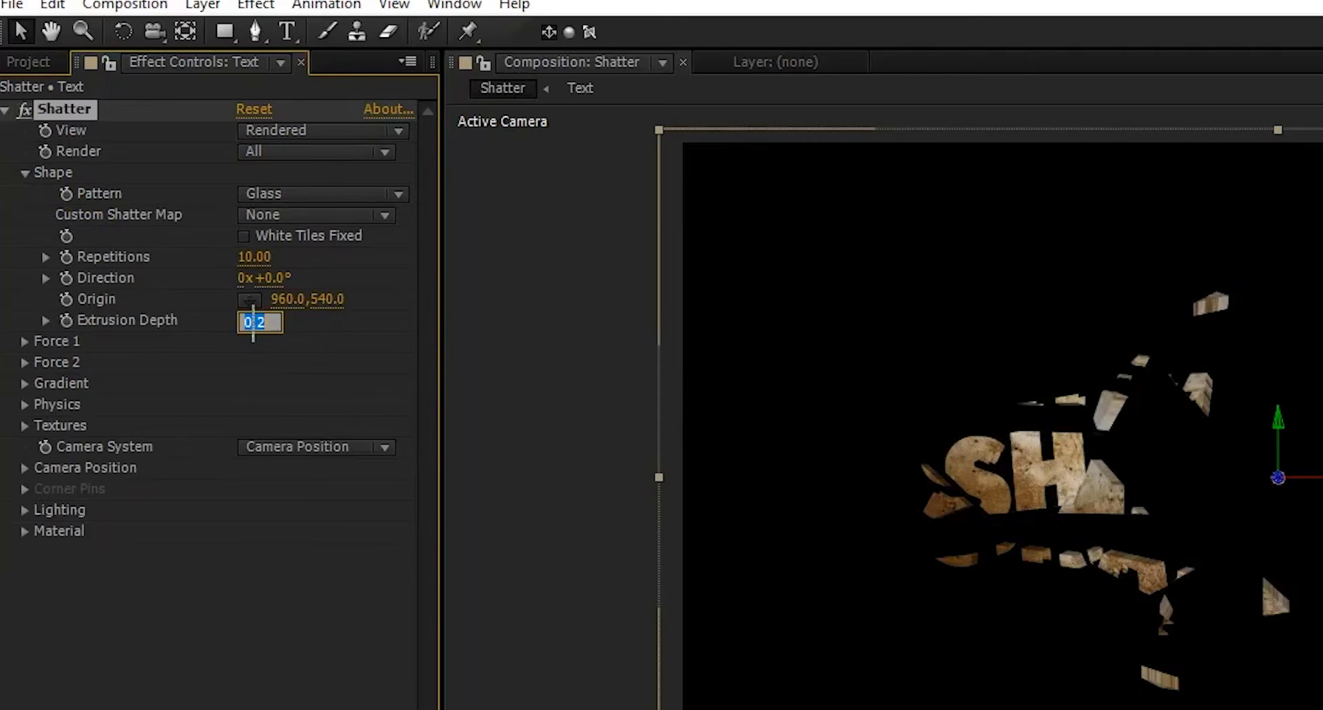
pyautogui.press('Return')
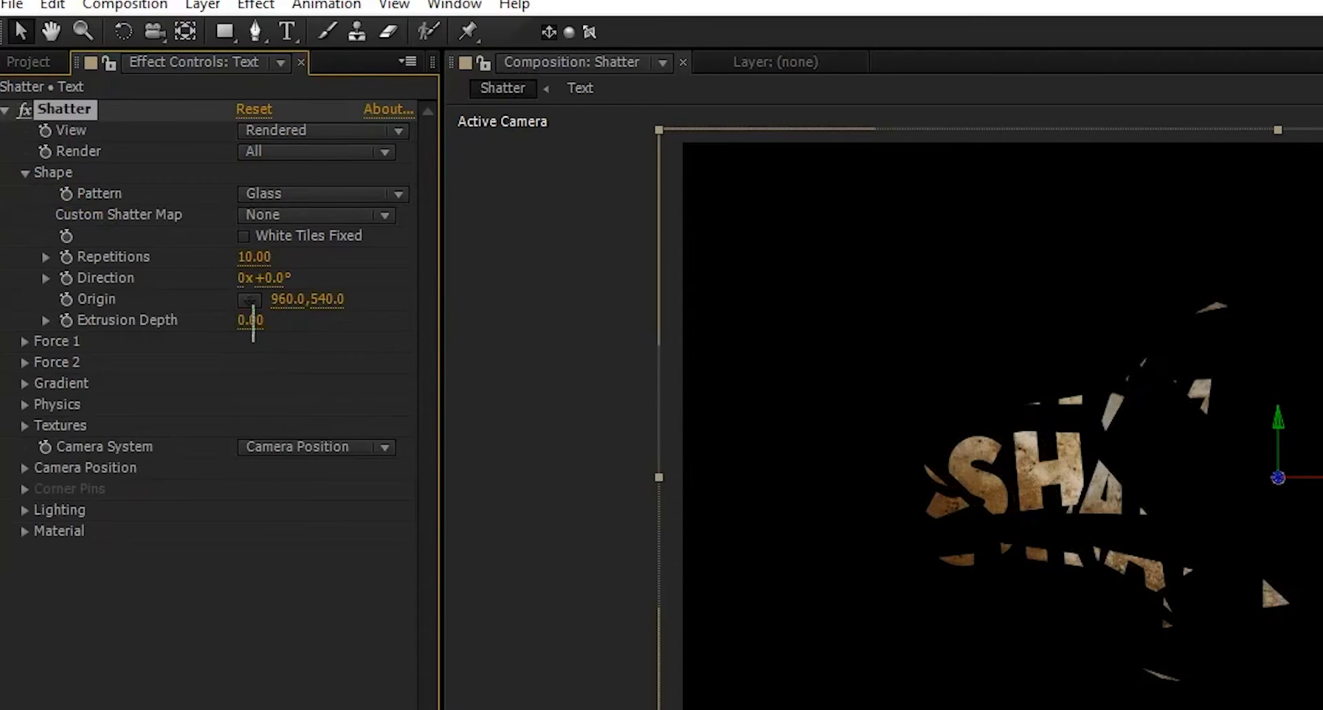
# Keyframe Shatter's Force 1 Position at 1337.4, 382.1, above the title's E and R, at 0:00:00:12.
pyautogui.click(27, 340)
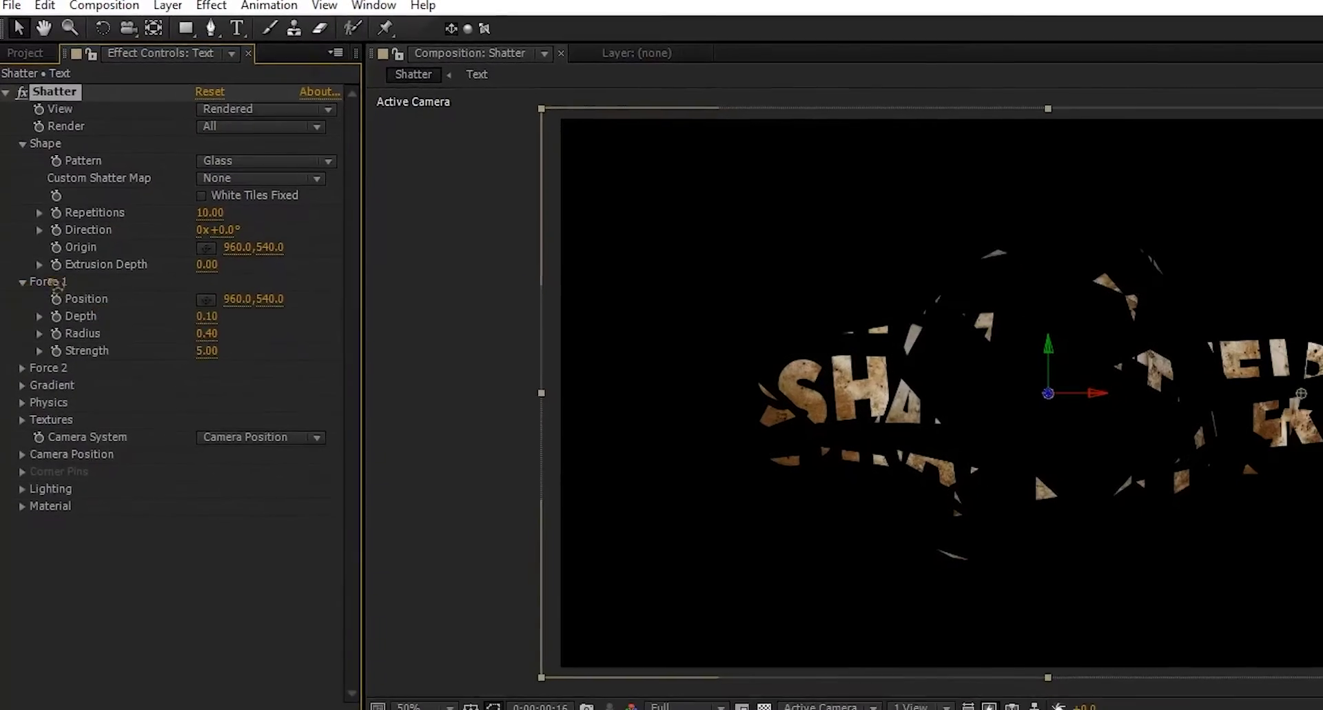
pyautogui.press('i')
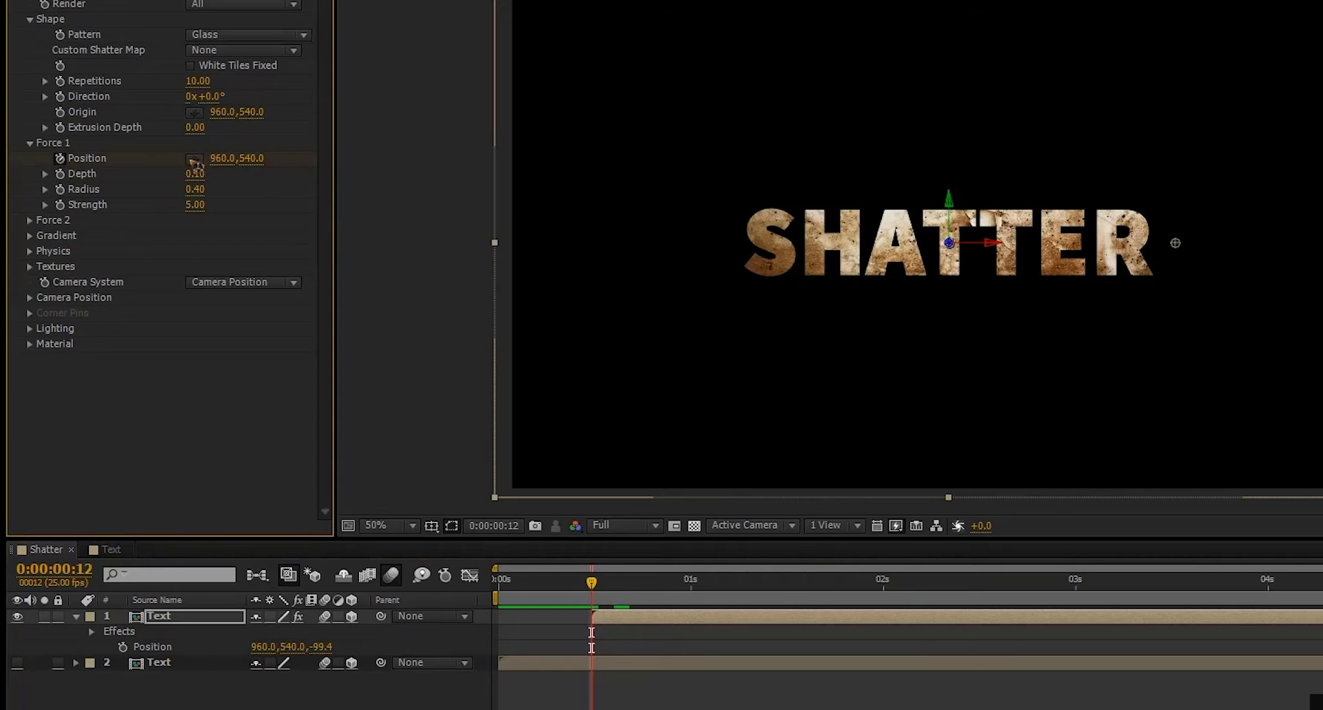
pyautogui.click(195, 162)
pyautogui.click(1127, 168)
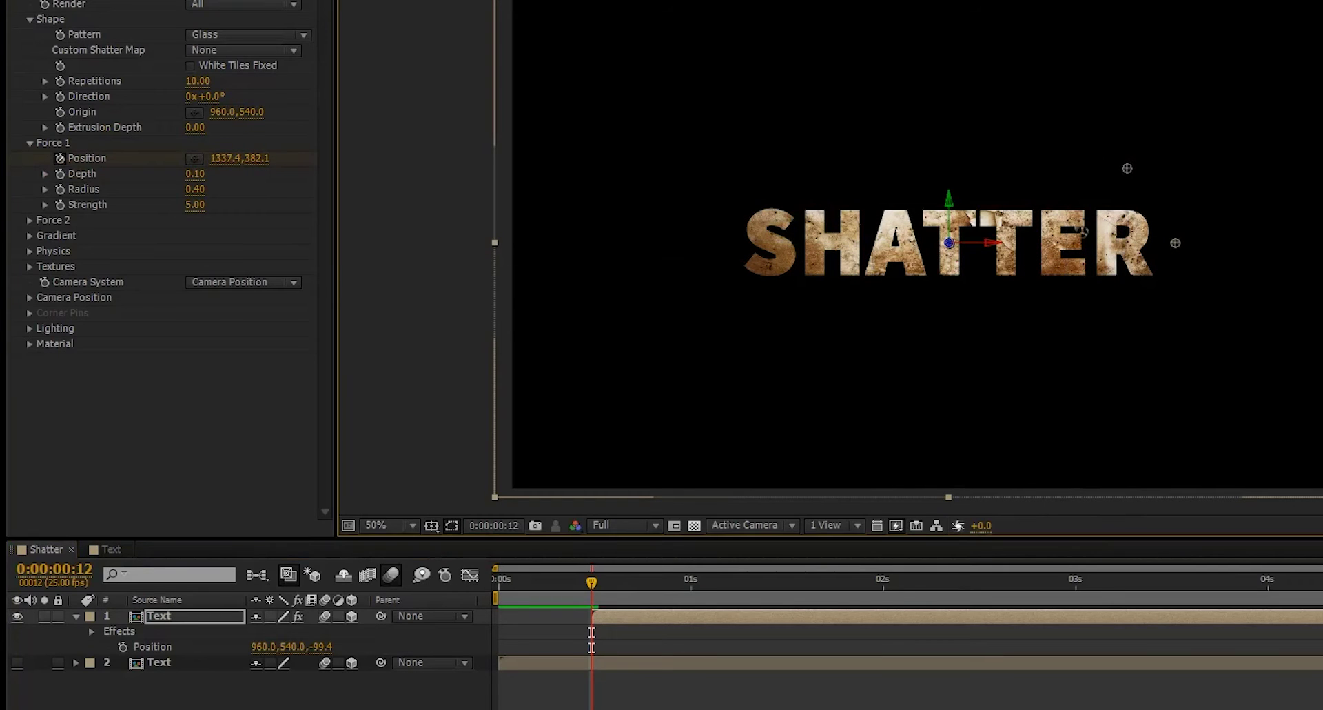
# At 0:00:01:00, place the Force 1 Position at 698.1, 688.3, below the H and A.
pyautogui.moveTo(607, 593); pyautogui.dragTo(690, 582)
pyautogui.click(195, 158)
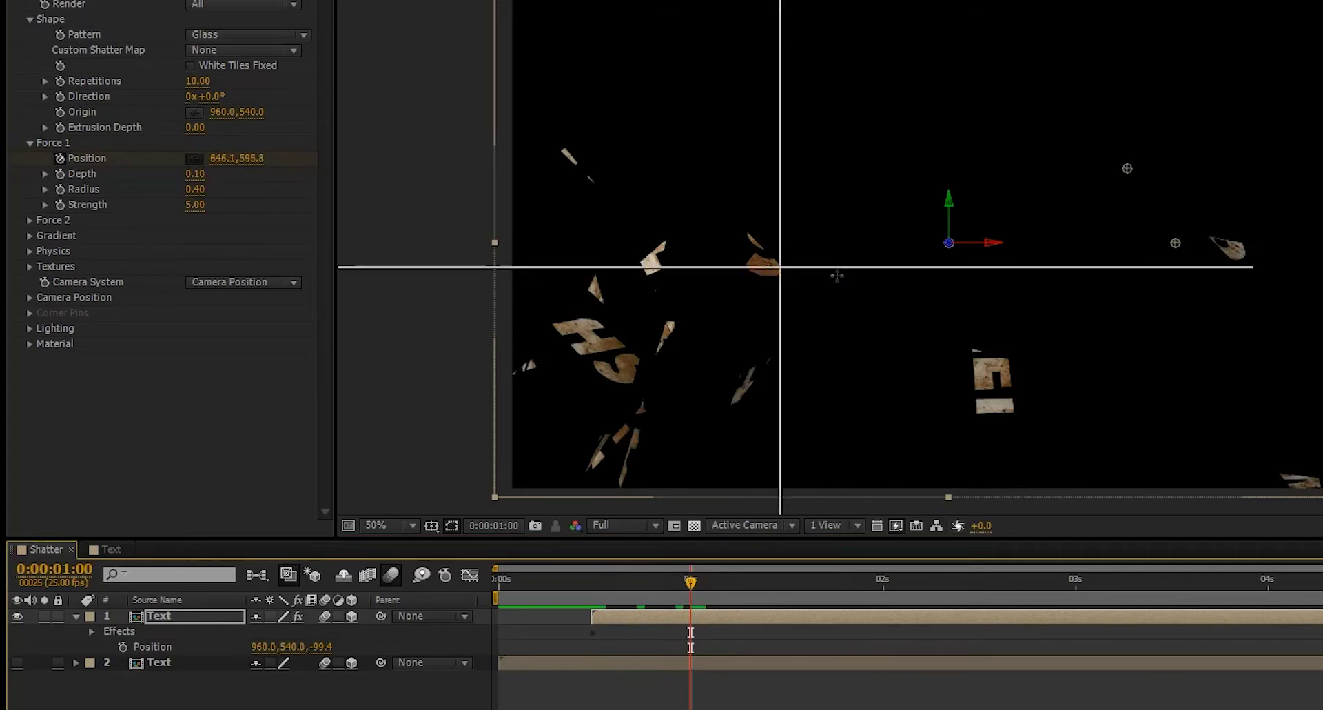
pyautogui.click(828, 312)
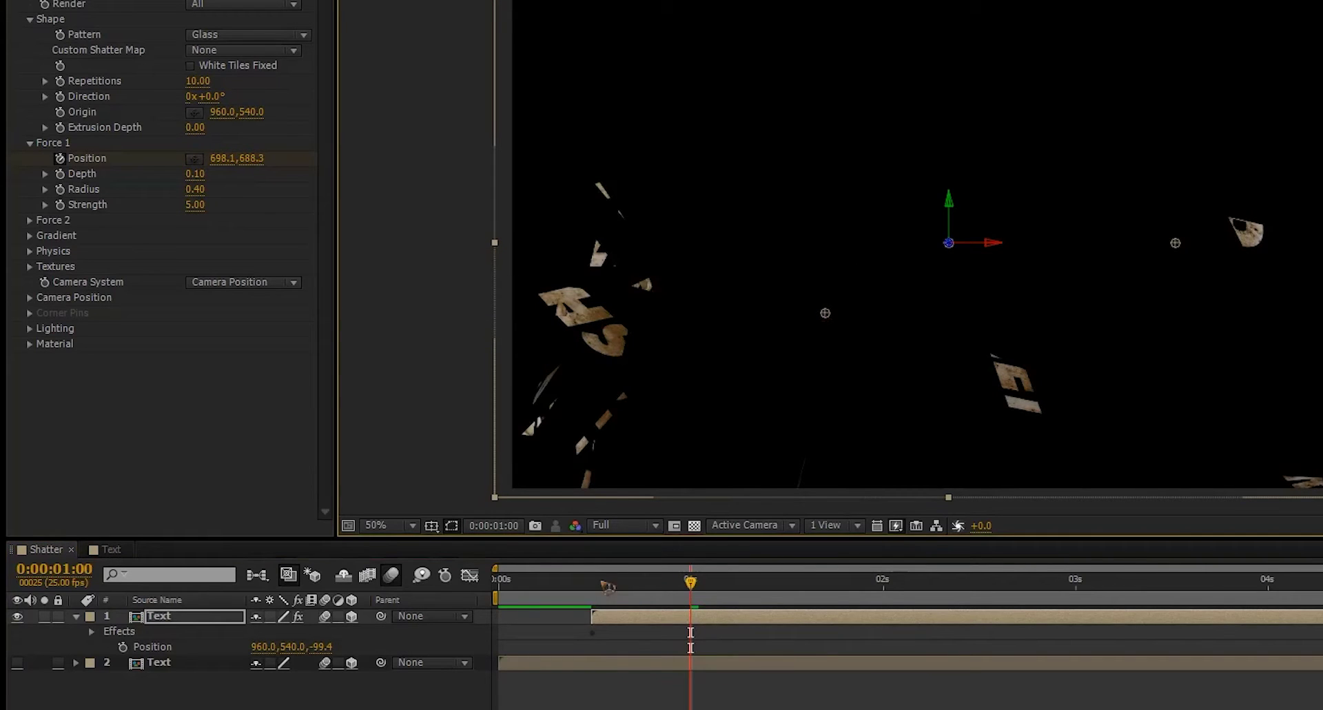
# Raise the Shatter pattern's Repetitions to 89.20 and the Force 1 Depth to 0.31.
pyautogui.moveTo(606, 586)
pyautogui.mouseDown()
pyautogui.moveTo(643, 582)
pyautogui.moveTo(581, 606)
pyautogui.moveTo(599, 607)
pyautogui.mouseUp()
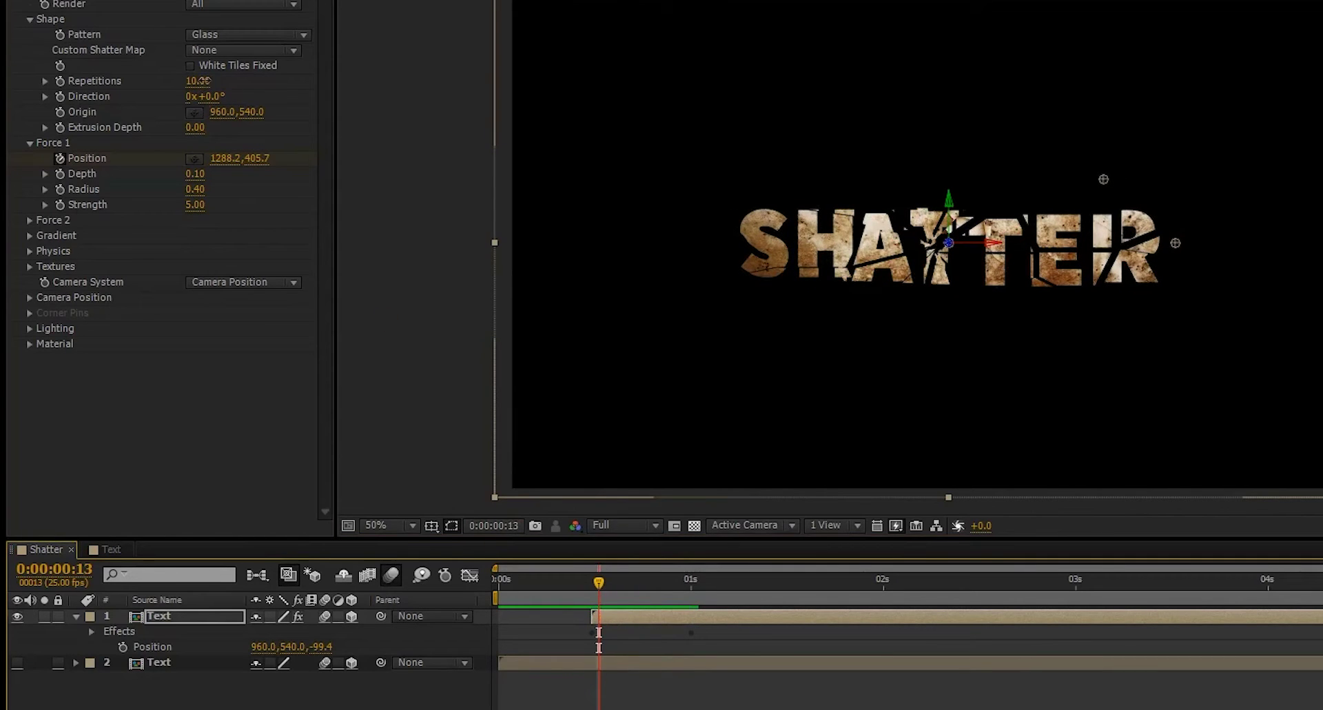
pyautogui.moveTo(206, 81); pyautogui.dragTo(417, 114)
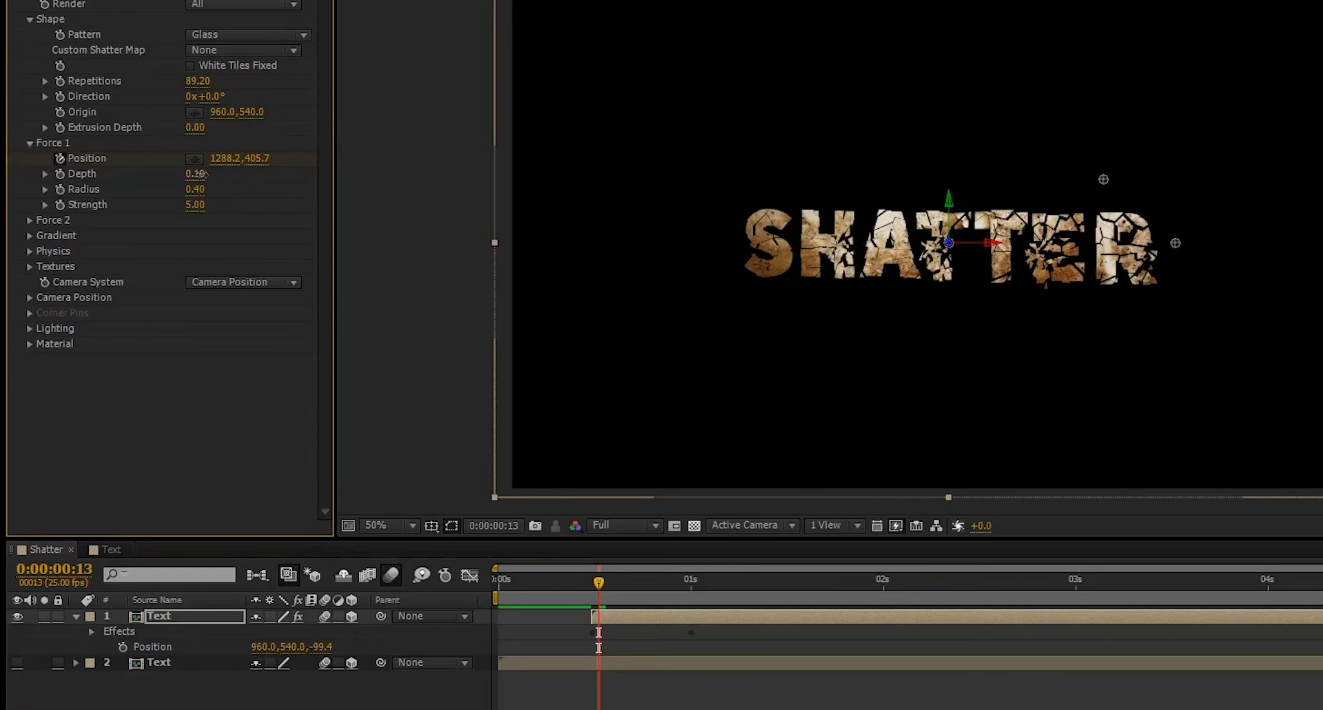
pyautogui.moveTo(204, 173); pyautogui.dragTo(217, 173)
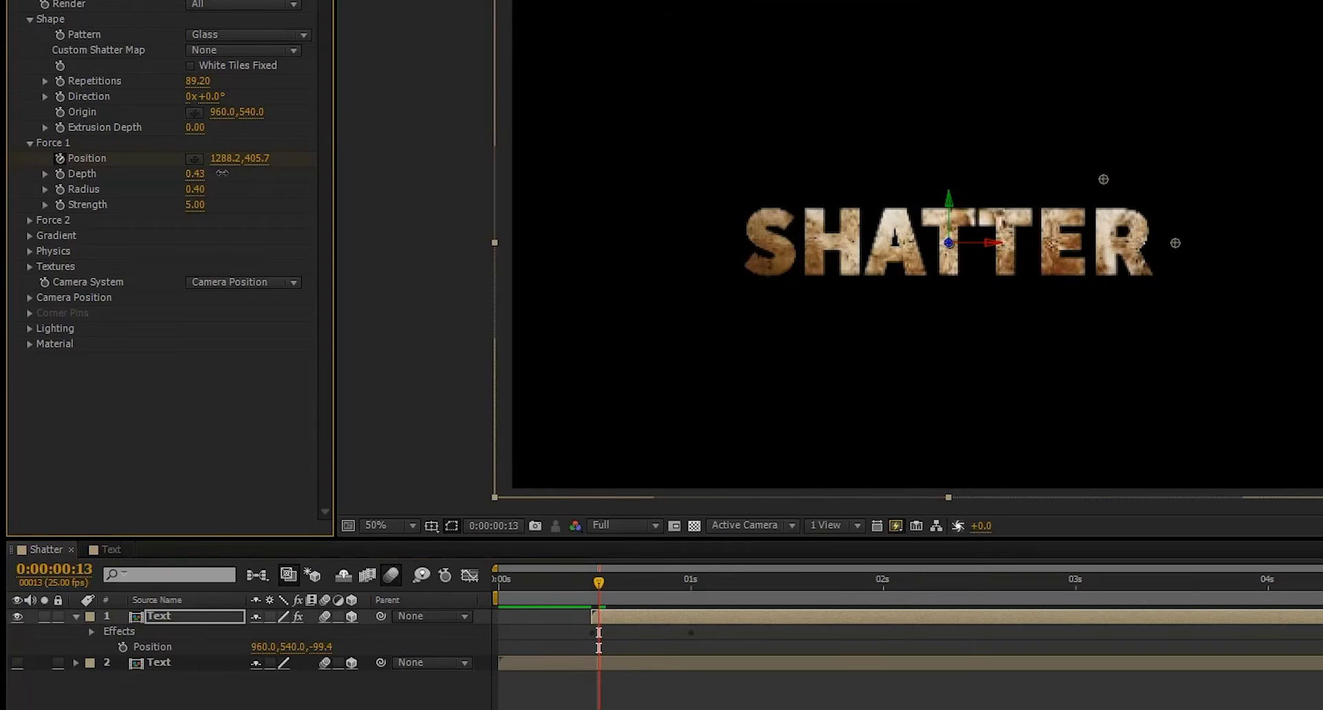
# Duplicate the shattered Text layer at 0:00:00:12 and draw a closed, jagged diagonal crack mask across the copy with the Pen tool.
pyautogui.moveTo(606, 587)
pyautogui.mouseDown()
pyautogui.moveTo(639, 586)
pyautogui.moveTo(591, 586)
pyautogui.mouseUp()
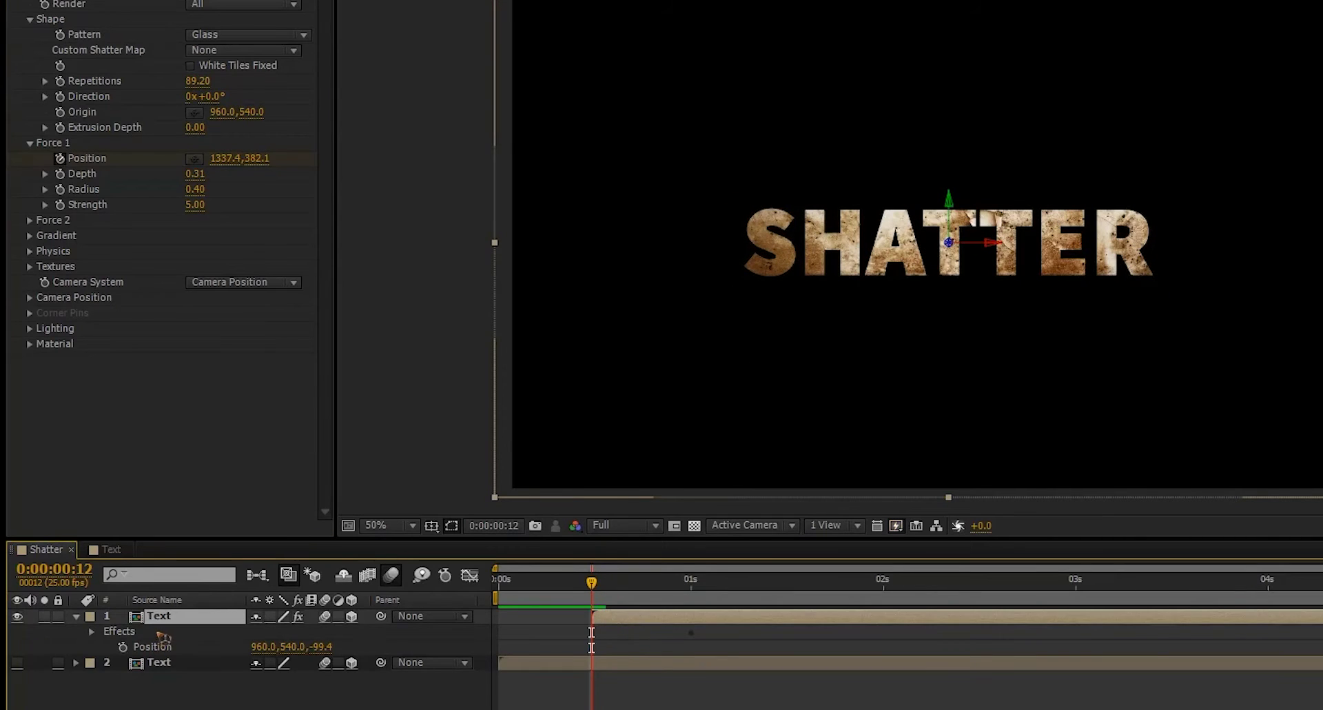
pyautogui.hotkey('ctrl', 'd')
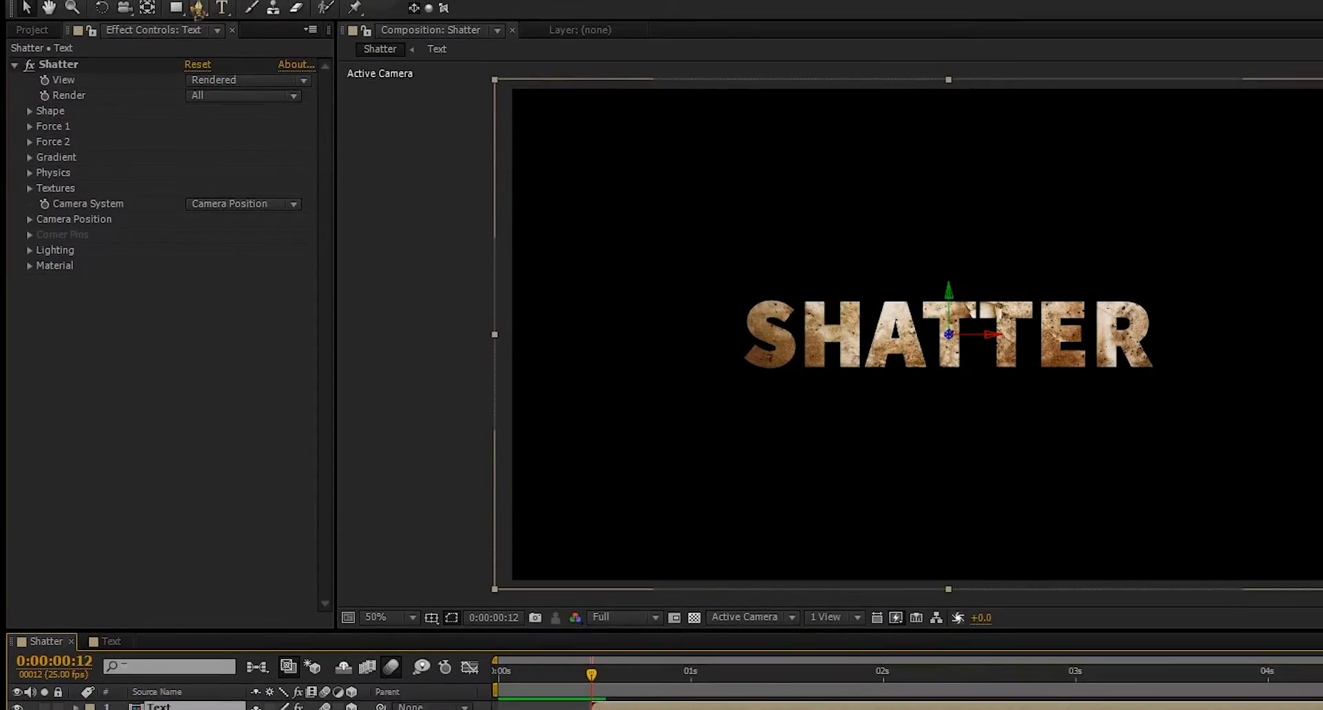
pyautogui.click(198, 7)
pyautogui.click(276, 27)
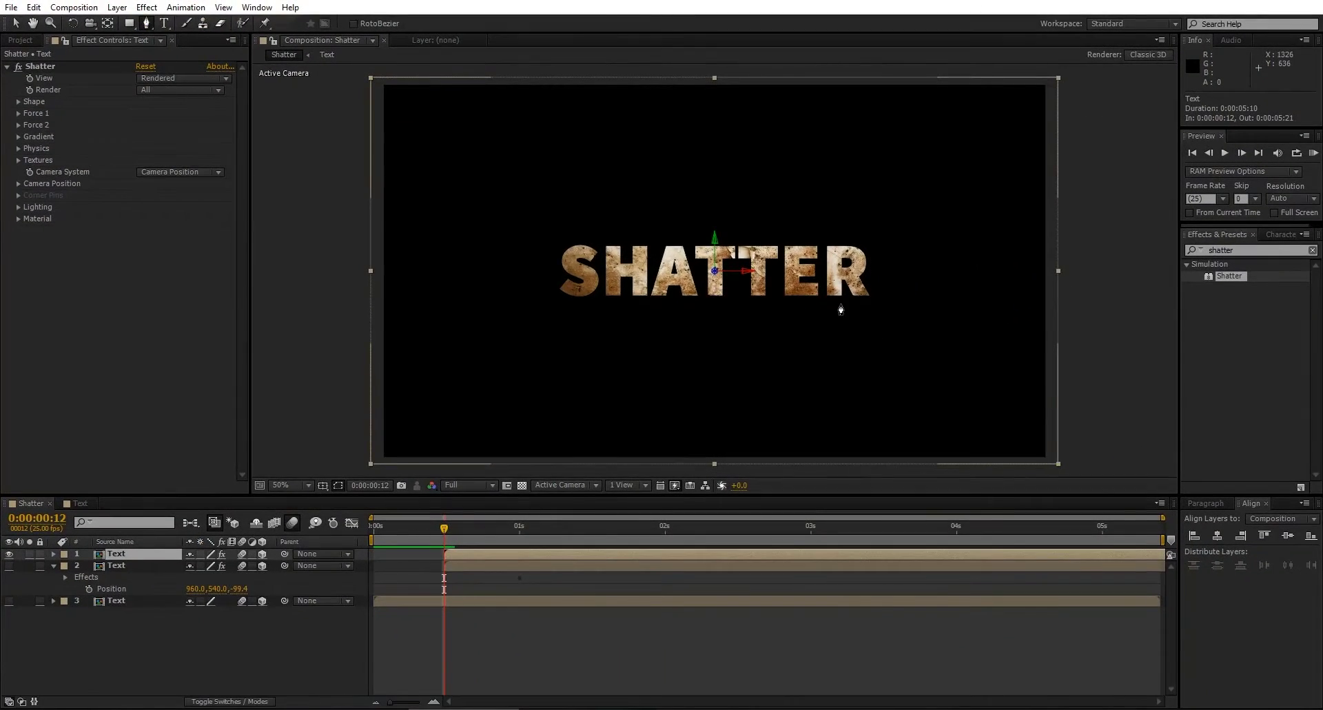
pyautogui.scroll(2, 864, 321)
pyautogui.scroll(-1, 863, 328)
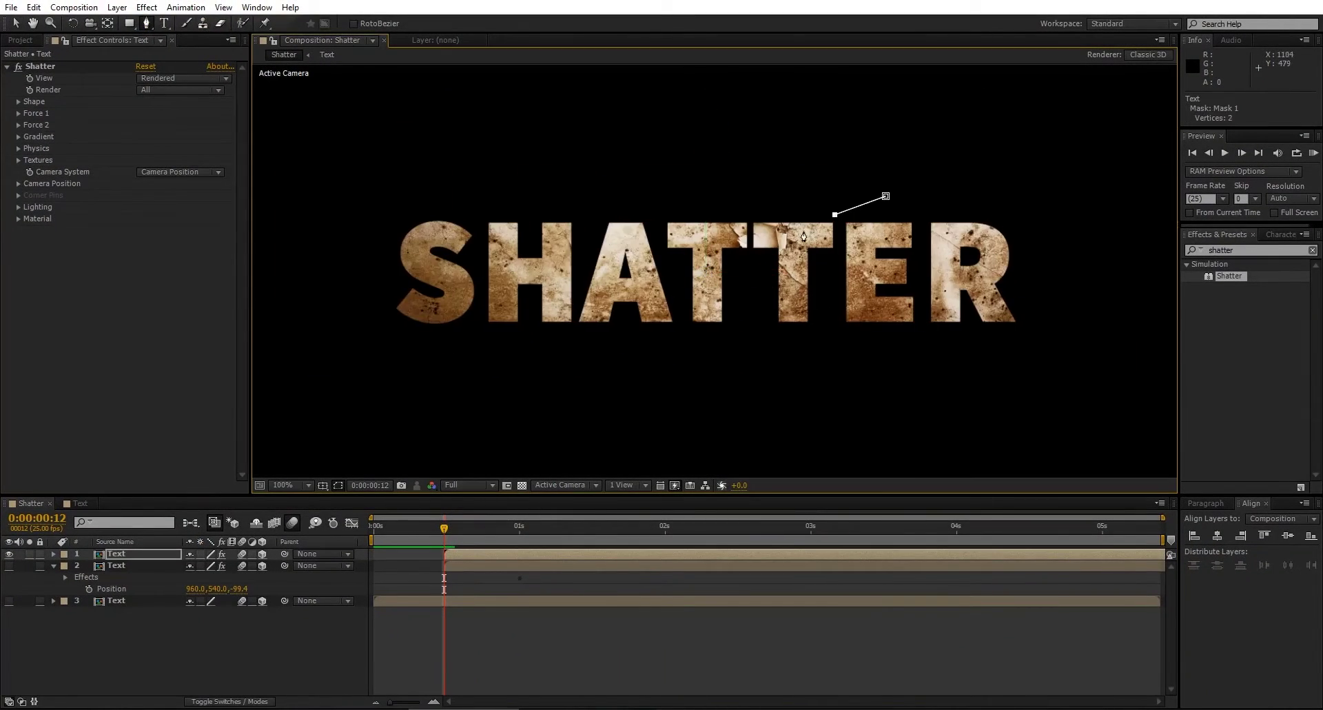
pyautogui.click(696, 293)
pyautogui.click(537, 351)
pyautogui.click(611, 350)
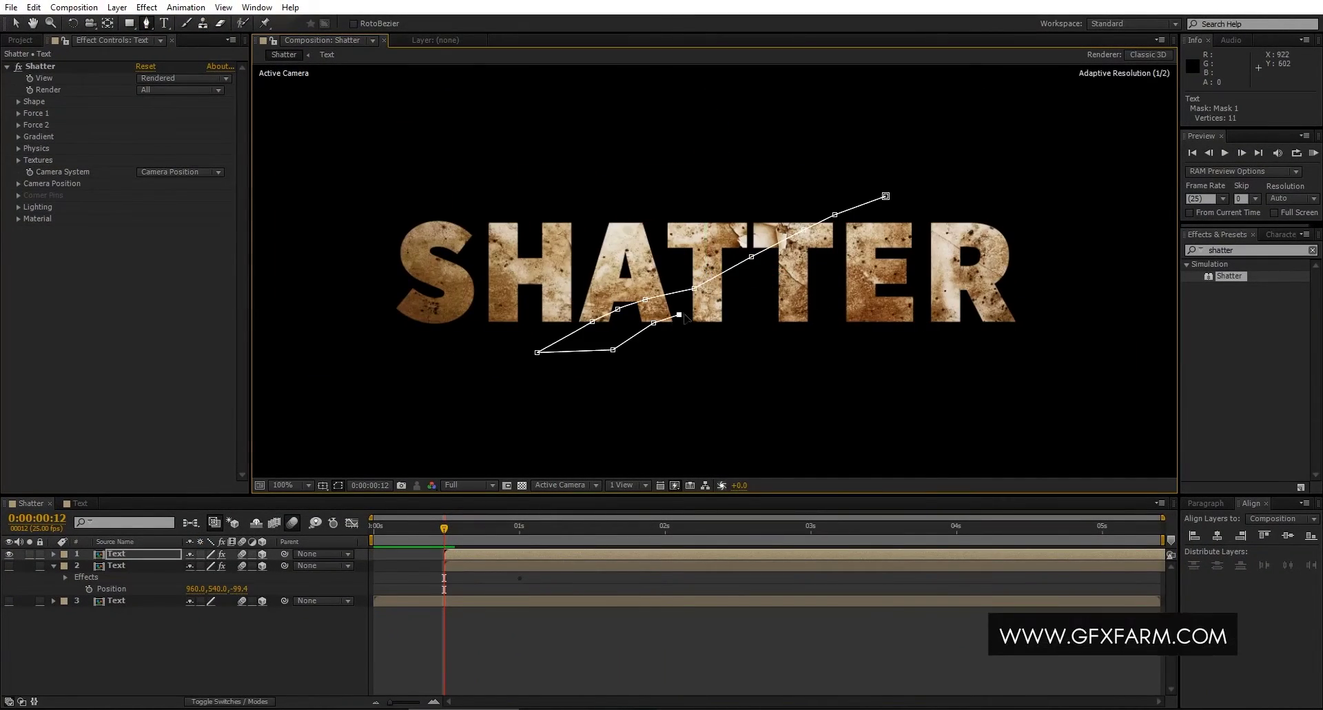
pyautogui.click(775, 295)
pyautogui.click(919, 195)
pyautogui.click(885, 196)
# Copy the crack mask to the second Text layer, set it to Subtract, and show that layer with its Shatter effect disabled.
pyautogui.moveTo(445, 527); pyautogui.dragTo(489, 535)
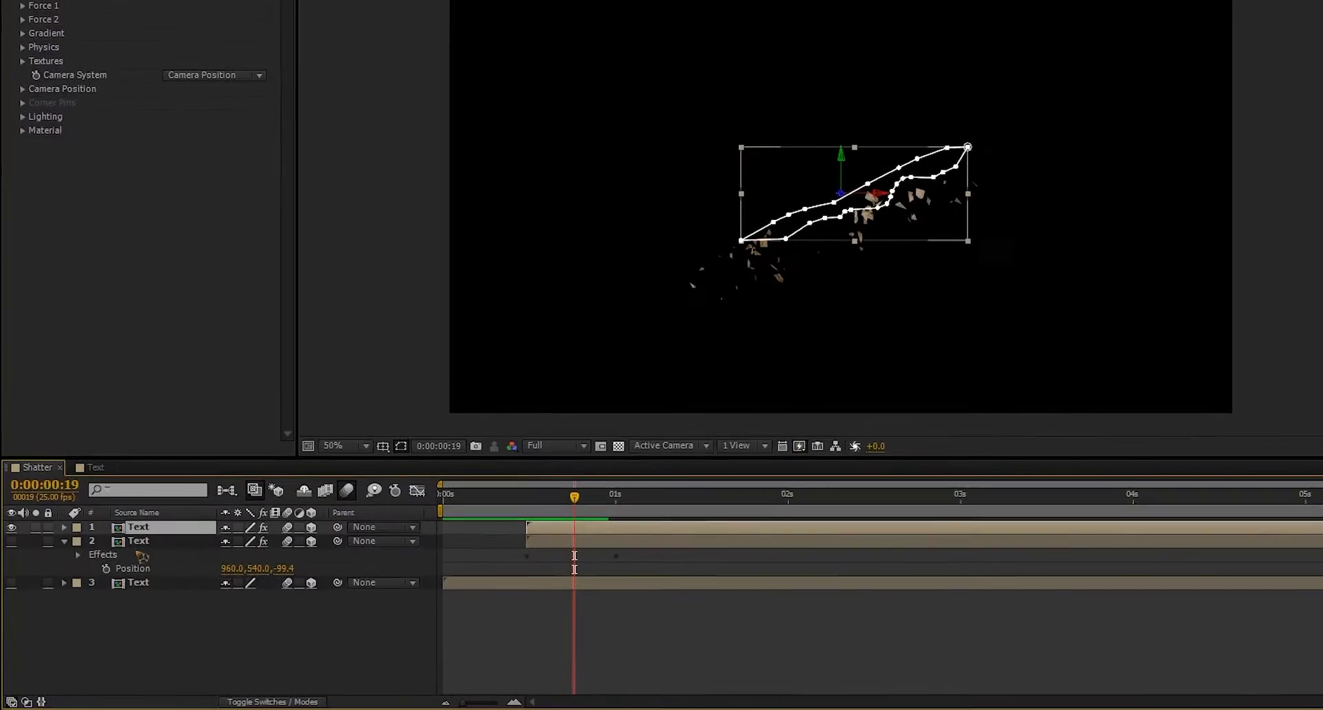
pyautogui.click(150, 527)
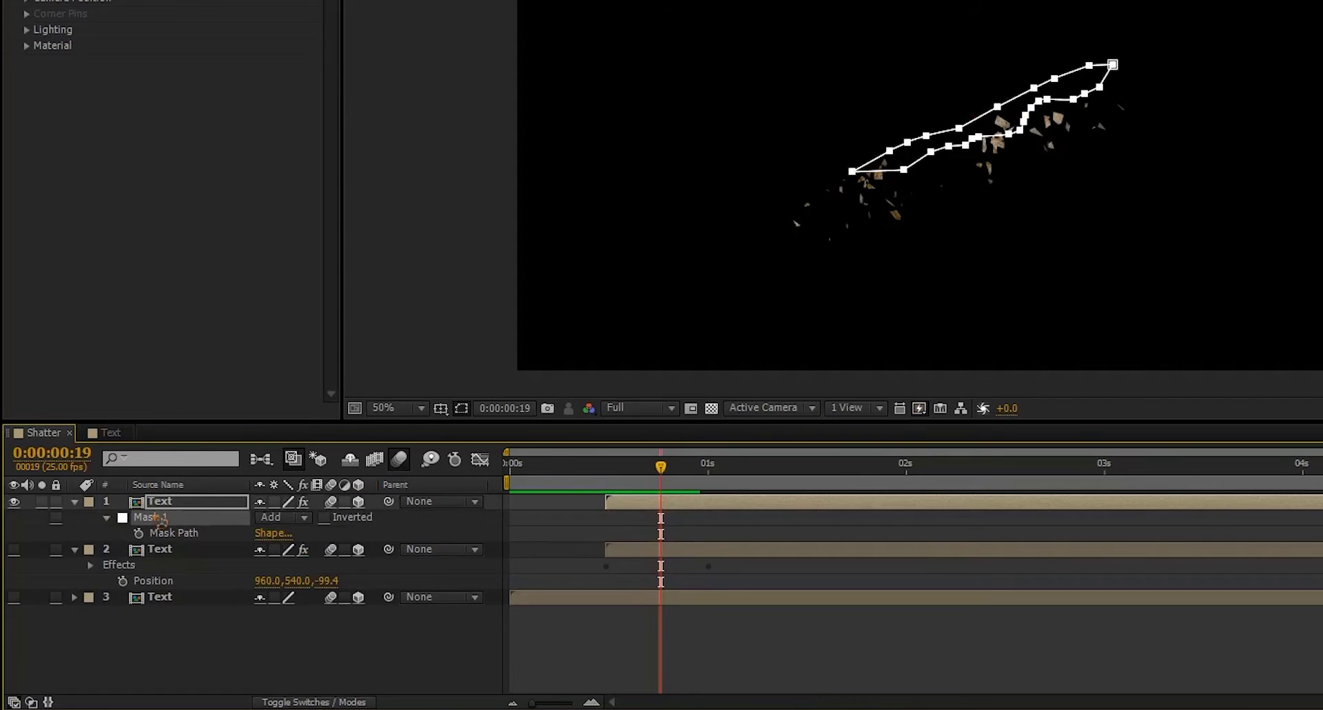
pyautogui.click(171, 551)
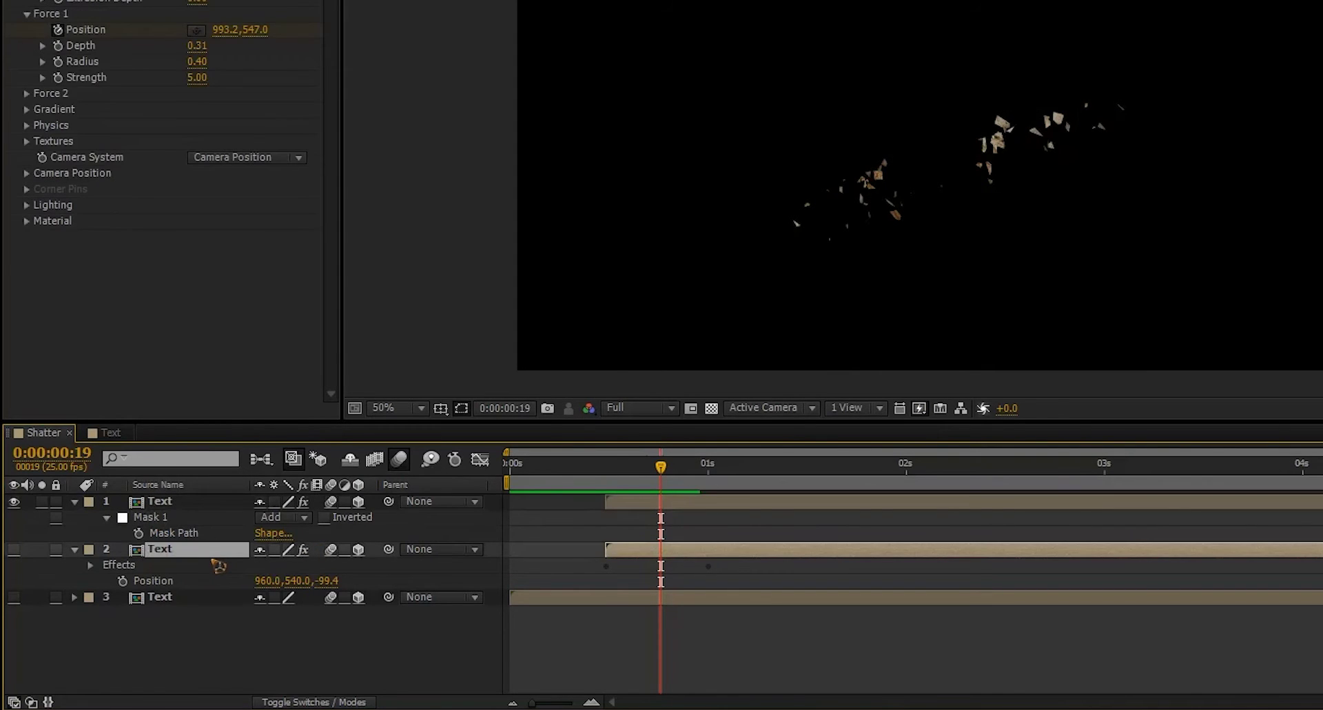
pyautogui.hotkey('ctrl', 'v')
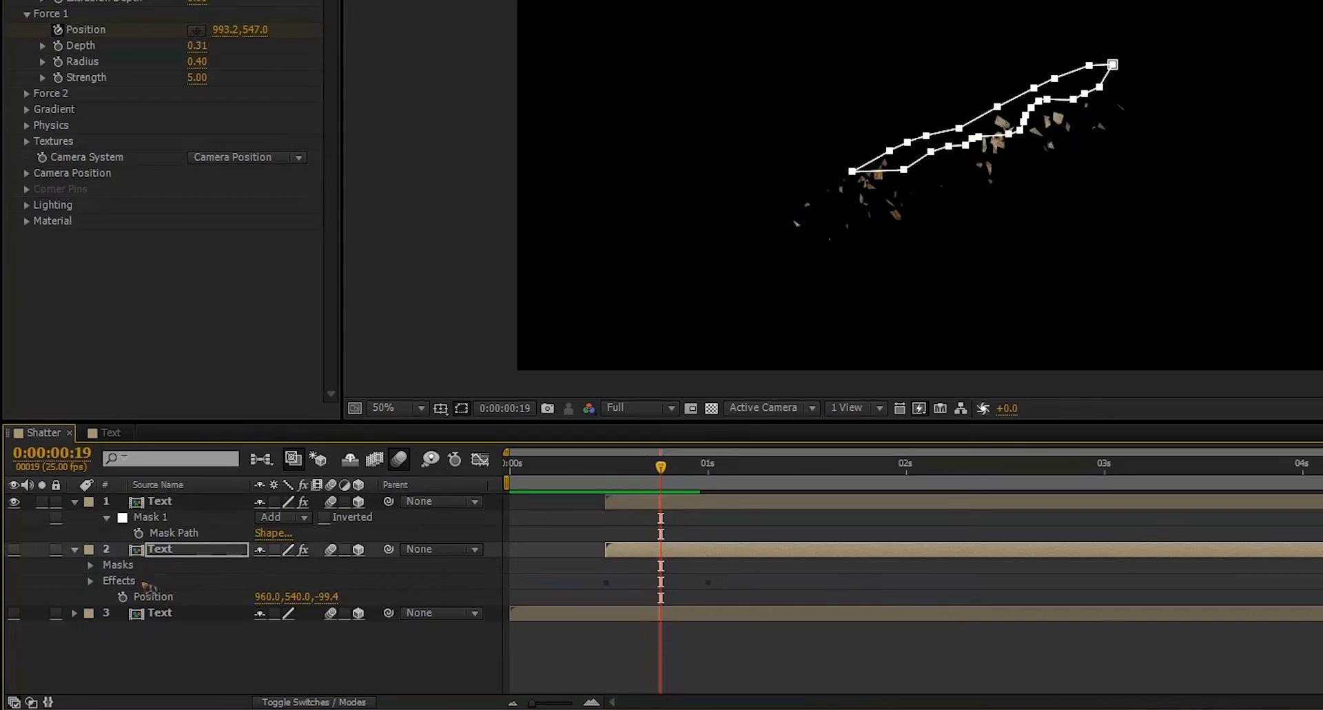
pyautogui.click(91, 565)
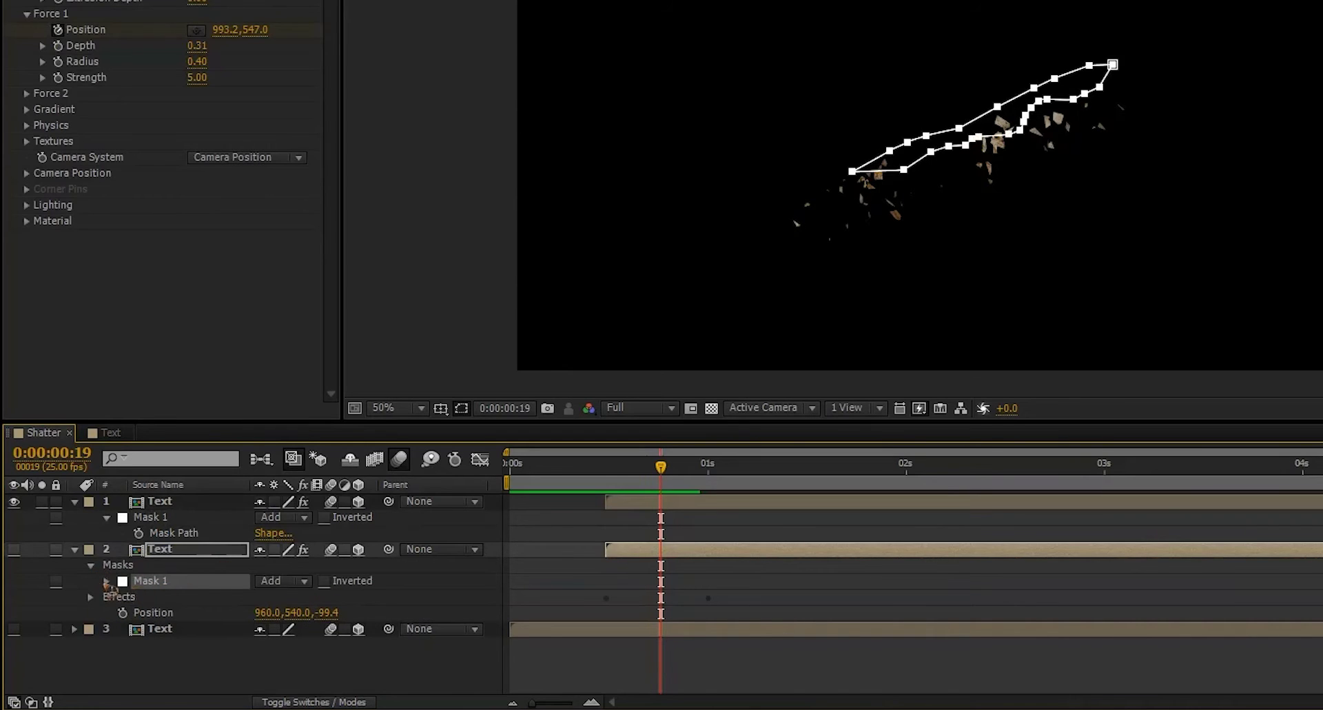
pyautogui.click(106, 581)
pyautogui.click(281, 581)
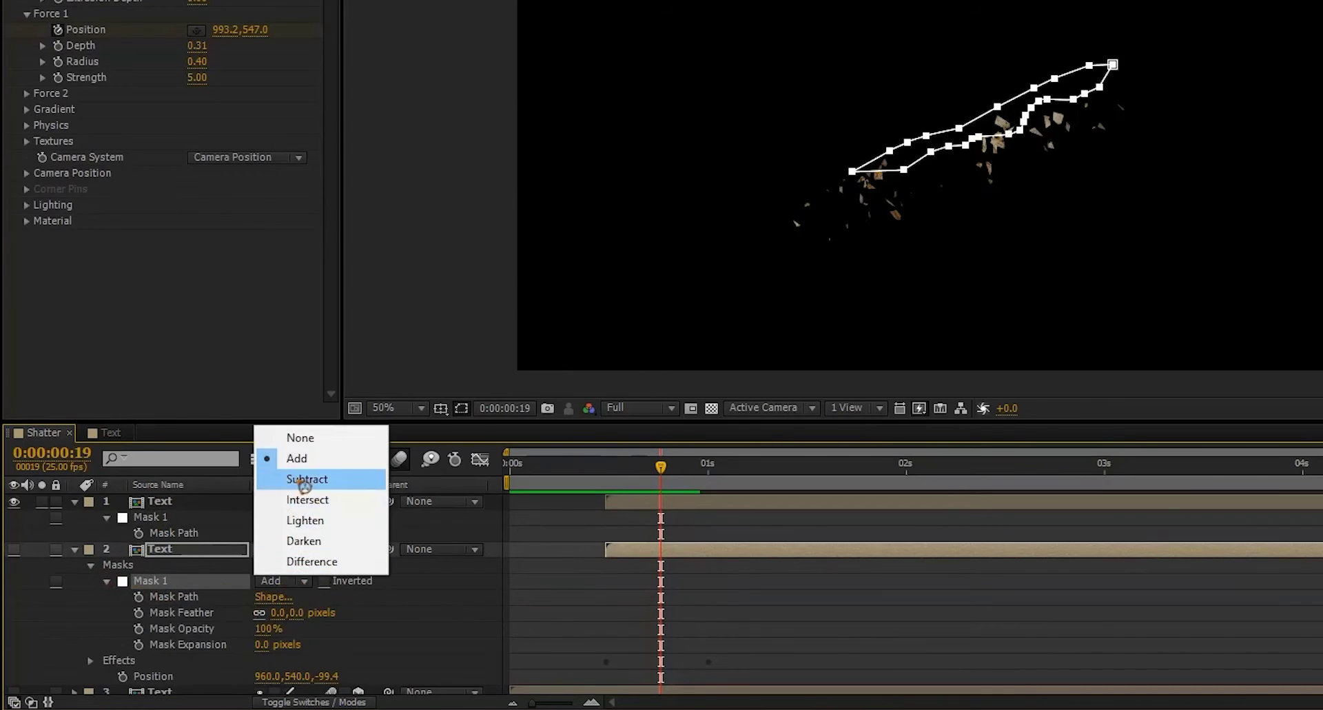
pyautogui.click(306, 480)
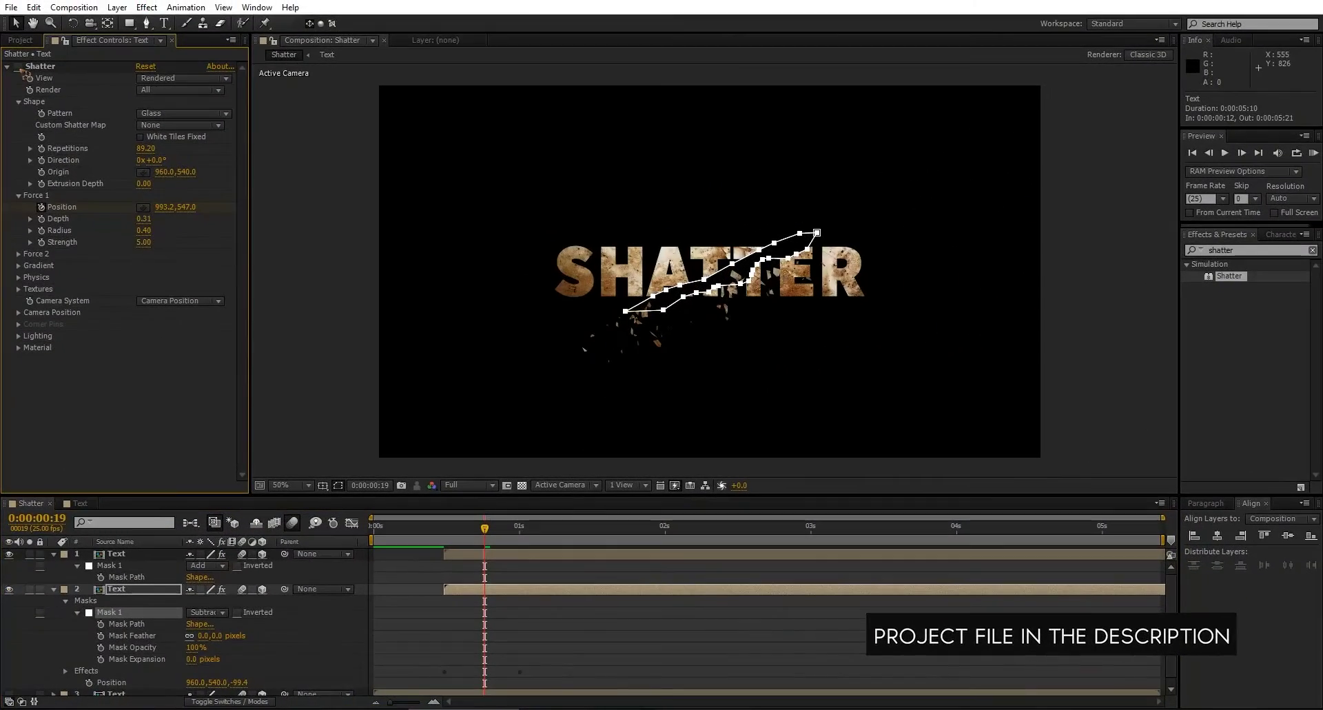
pyautogui.click(54, 589)
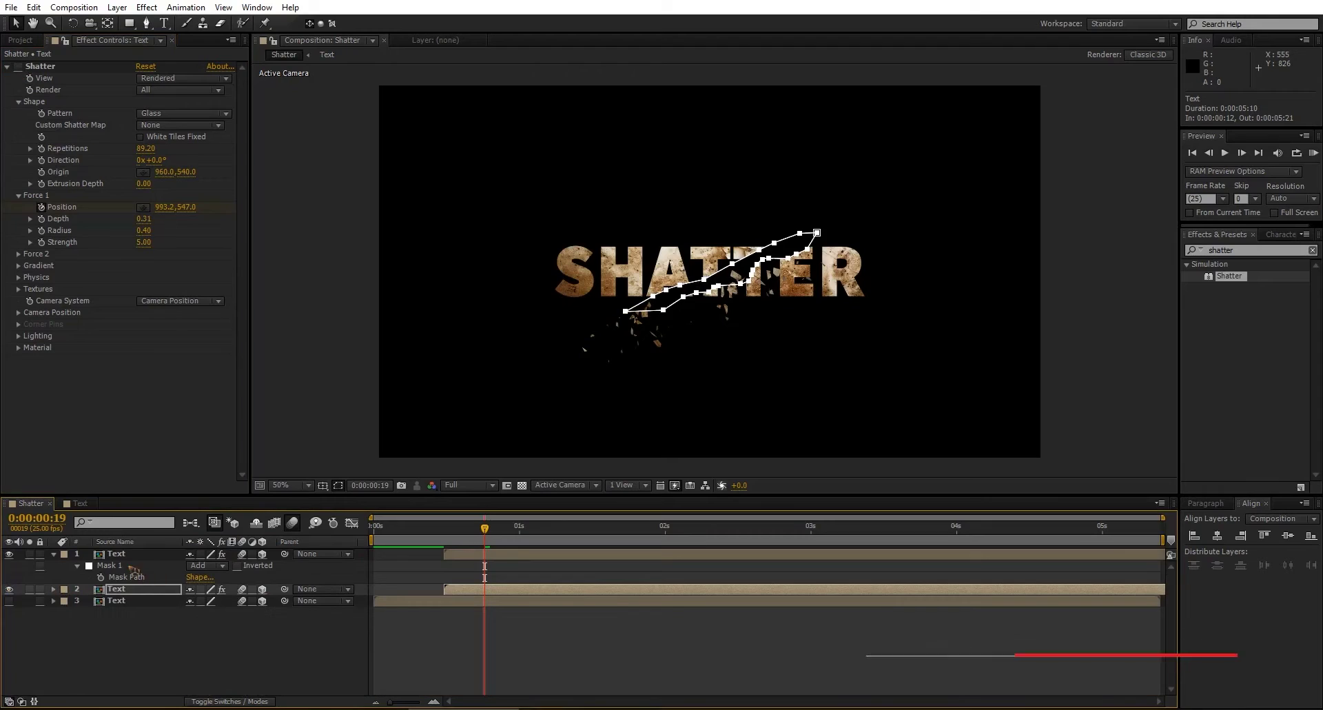
# Deselect all layers and preview the cracking title from the start.
pyautogui.click(131, 554)
pyautogui.press('F2')
pyautogui.press('space')
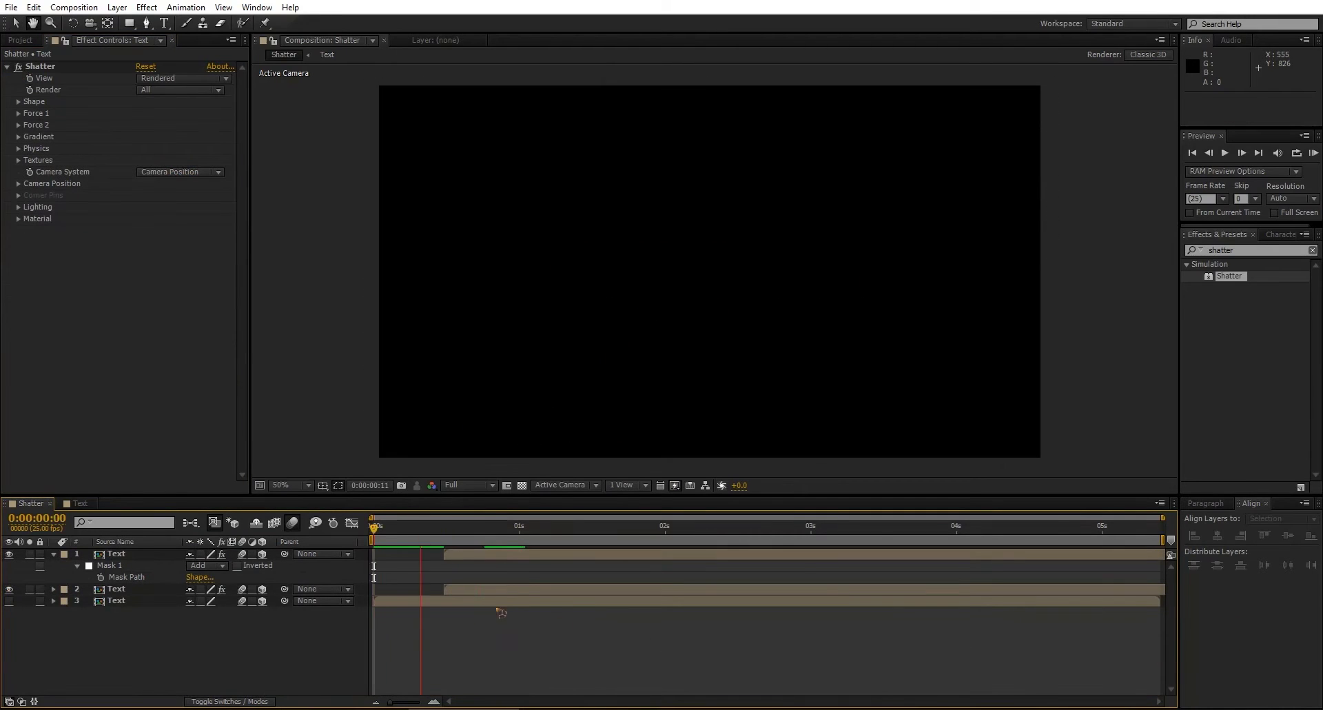
# Set the Shatter Physics Viscosity of the top Text layer to 0.53.
pyautogui.click(502, 554)
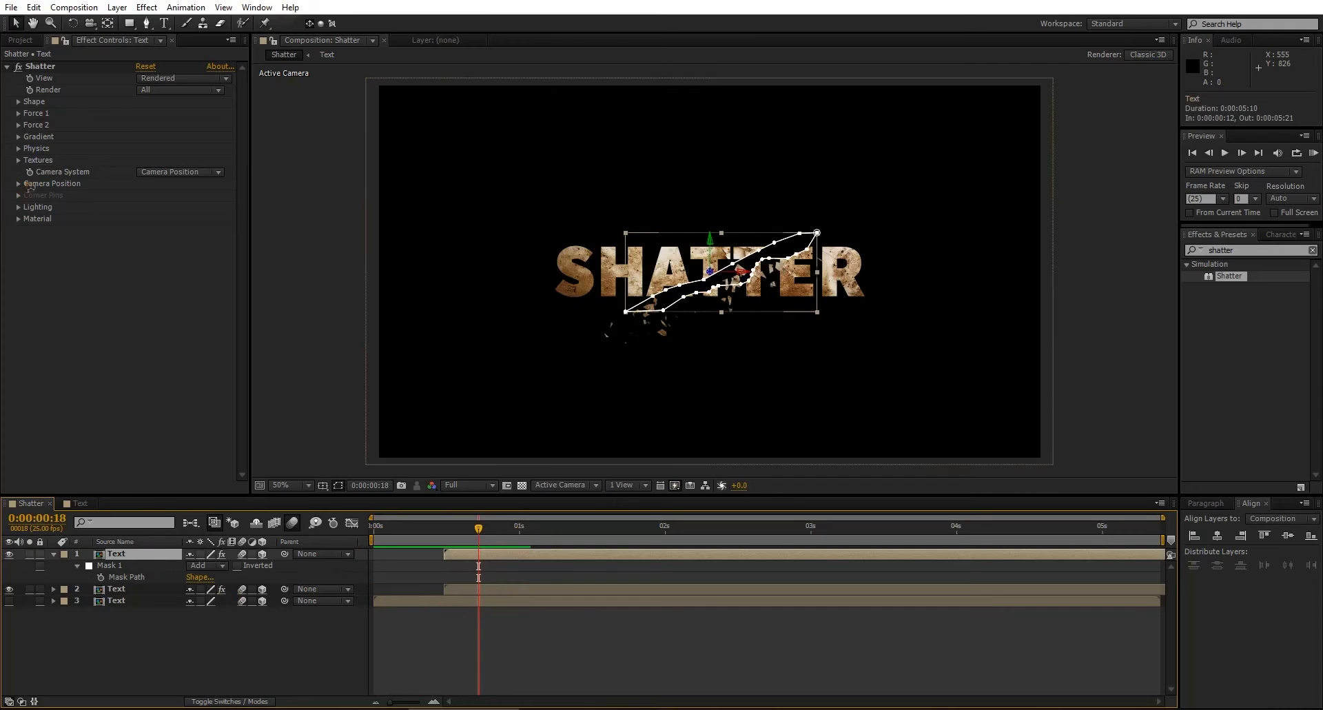
pyautogui.click(19, 150)
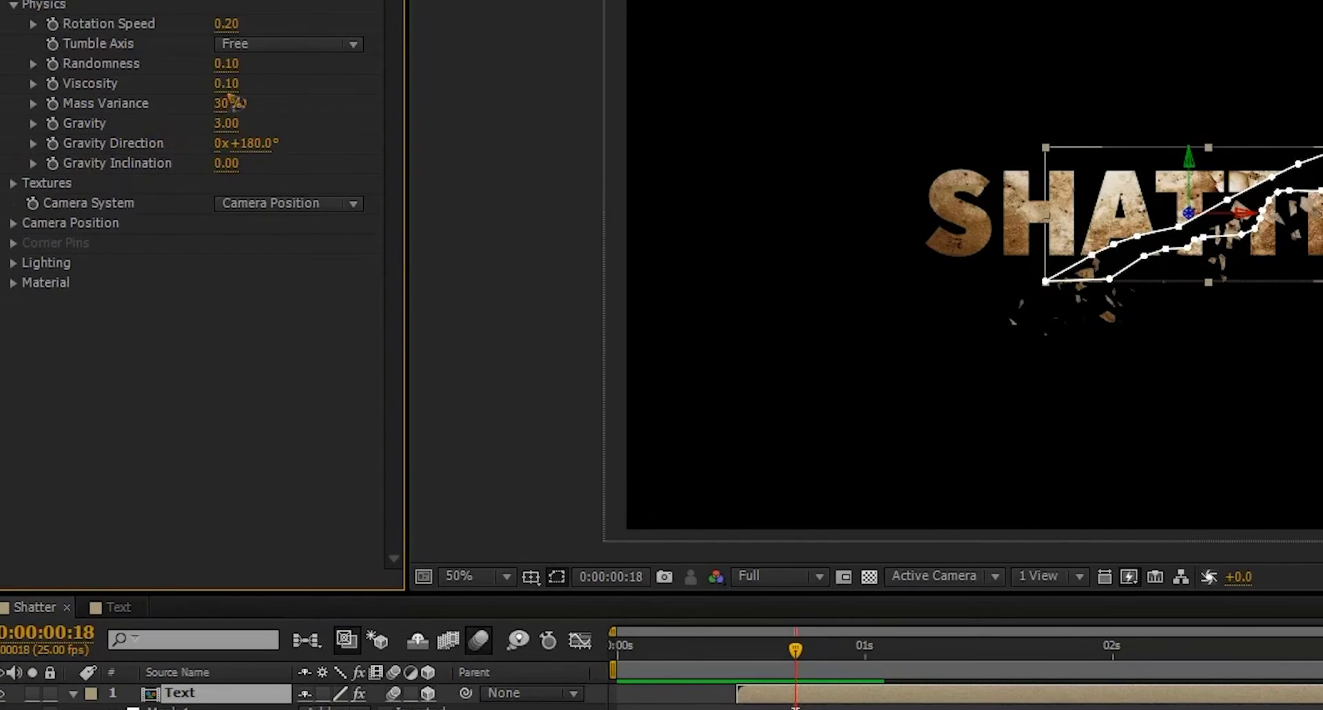
pyautogui.moveTo(234, 88); pyautogui.dragTo(262, 87)
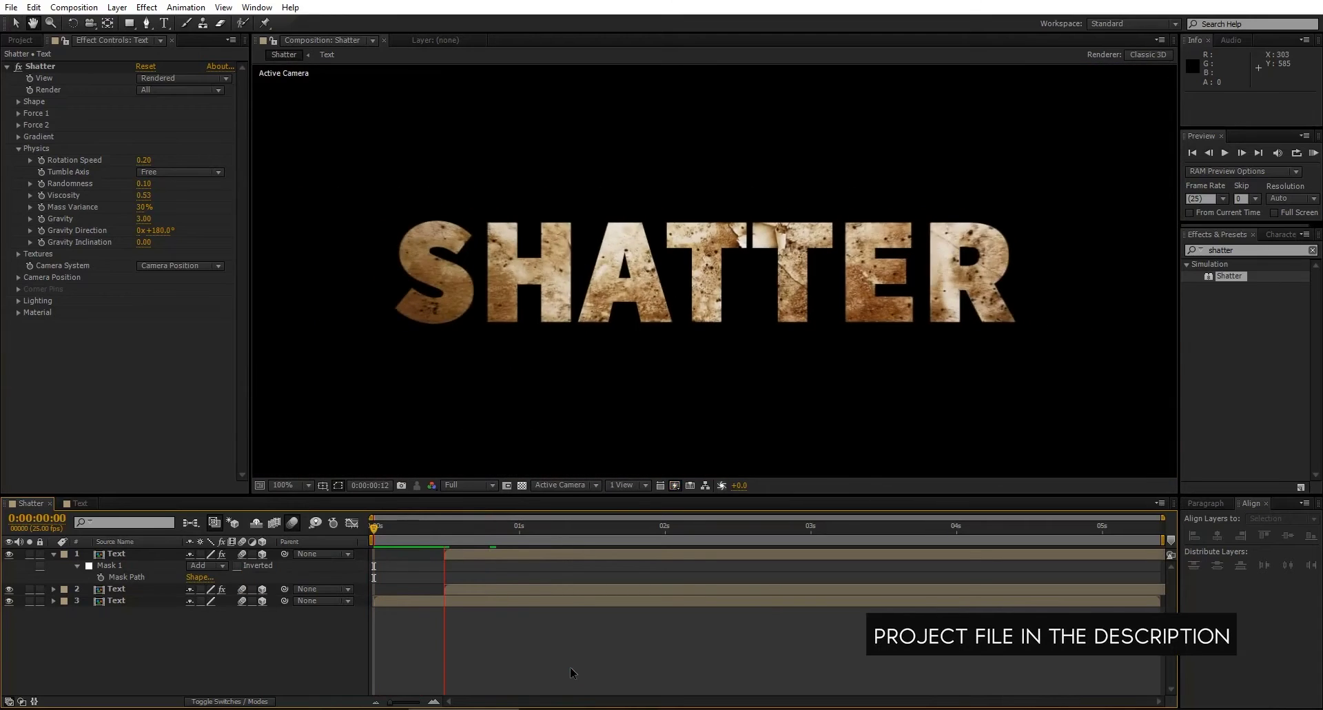
# Trim the end of the bottom Text layer to 0:00:00:12 and preview the animation.
pyautogui.click(529, 602)
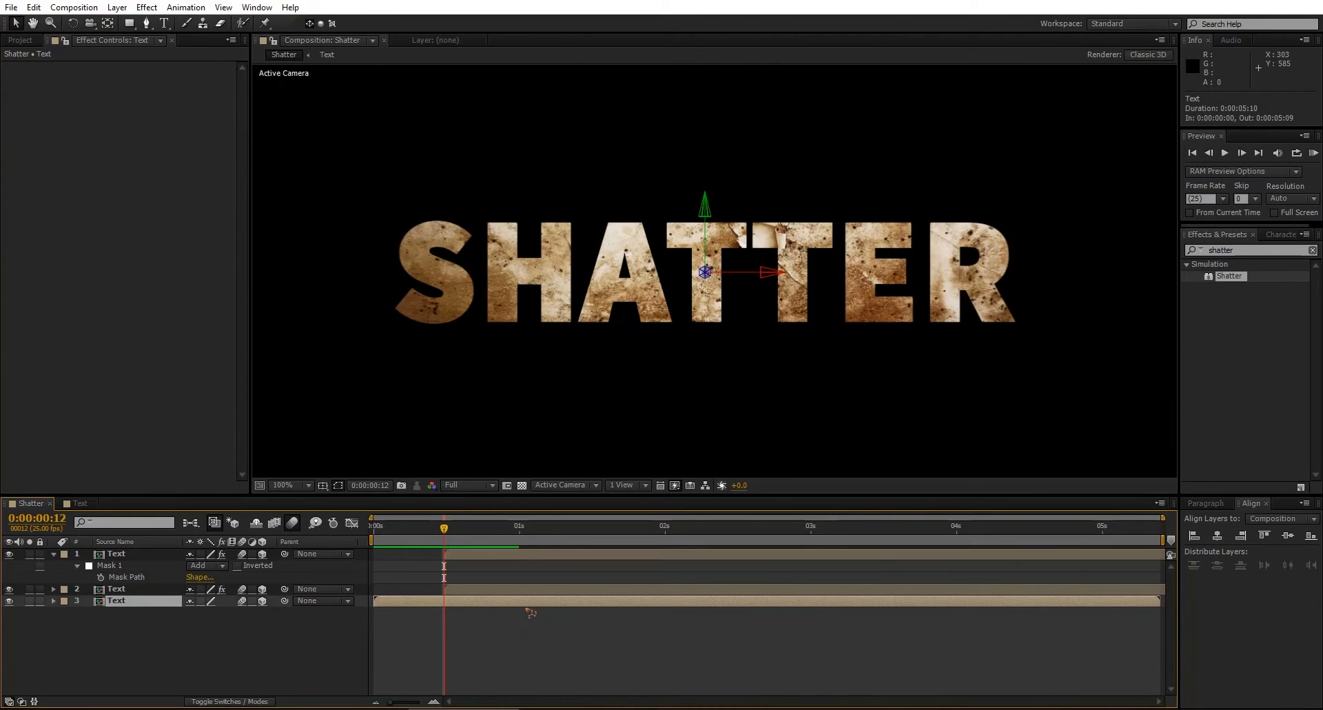
pyautogui.hotkey('alt', ']')
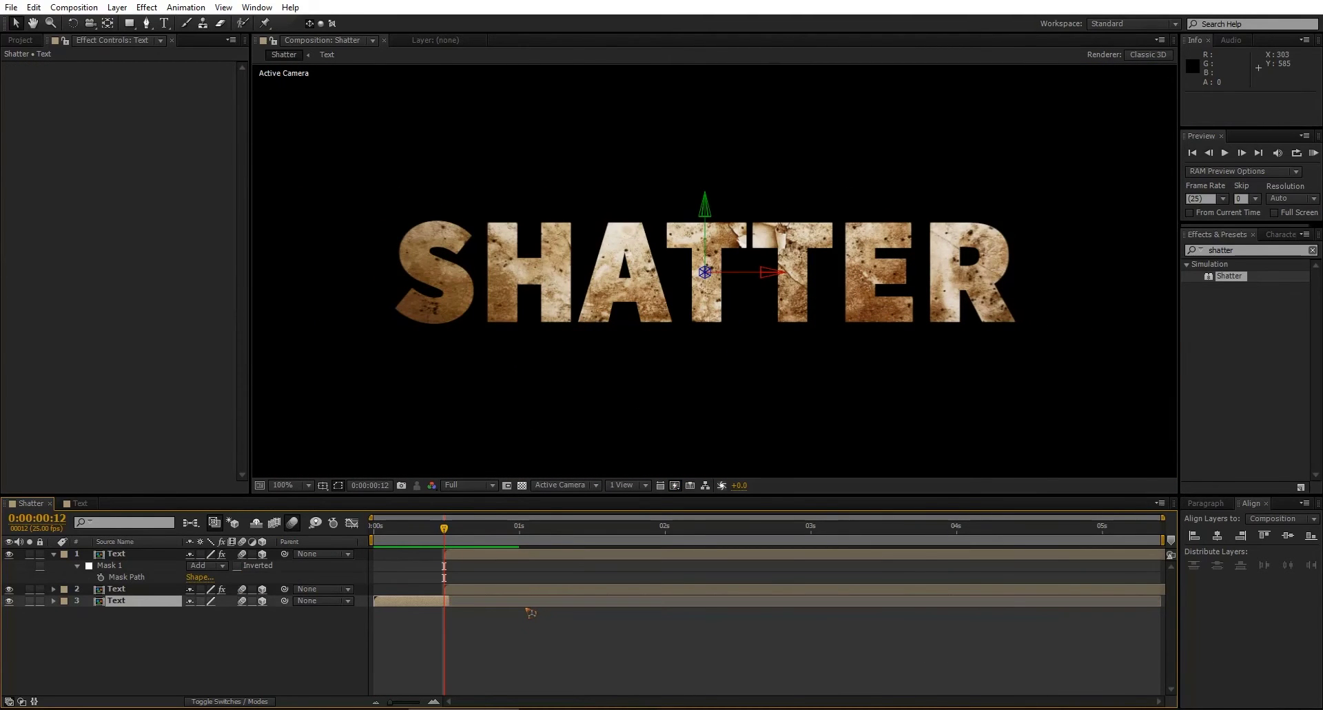
pyautogui.press('space')
# Set the top Text layer's Force 1 Depth to 0.39 and scrub through the start of the shattering.
pyautogui.click(496, 556)
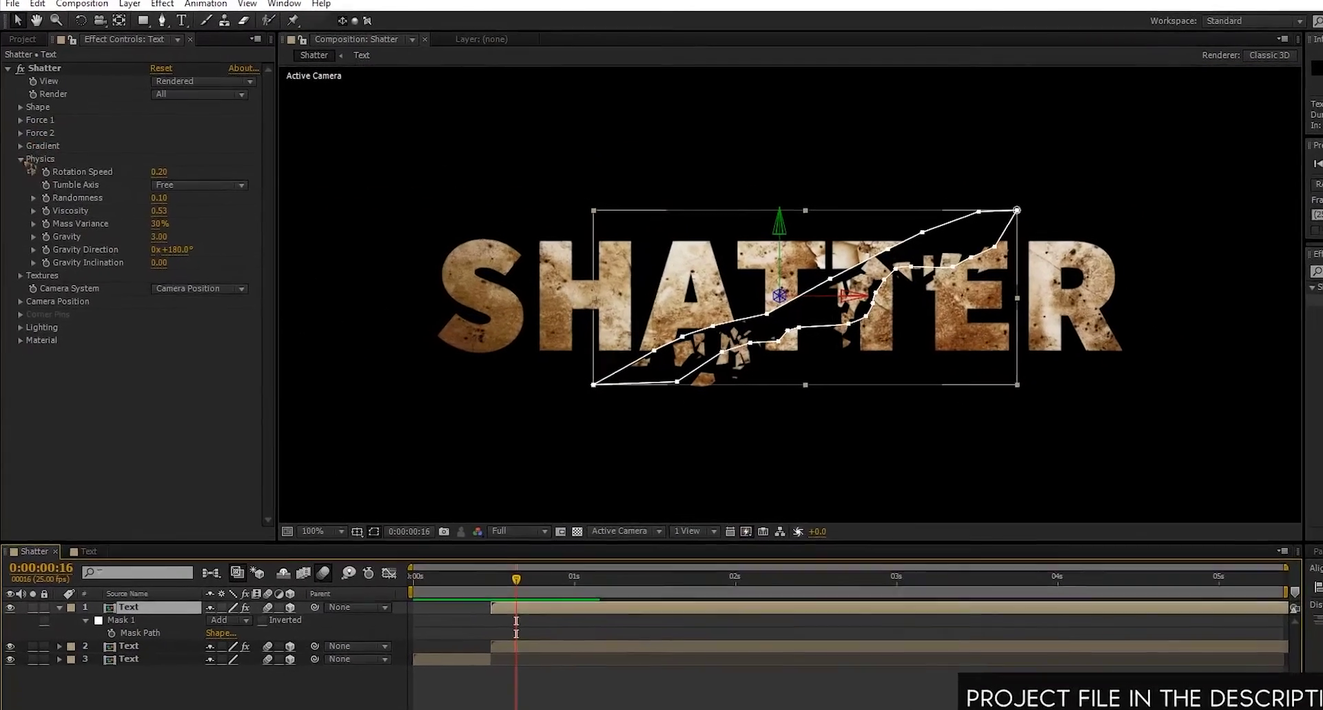
pyautogui.click(21, 159)
pyautogui.click(21, 120)
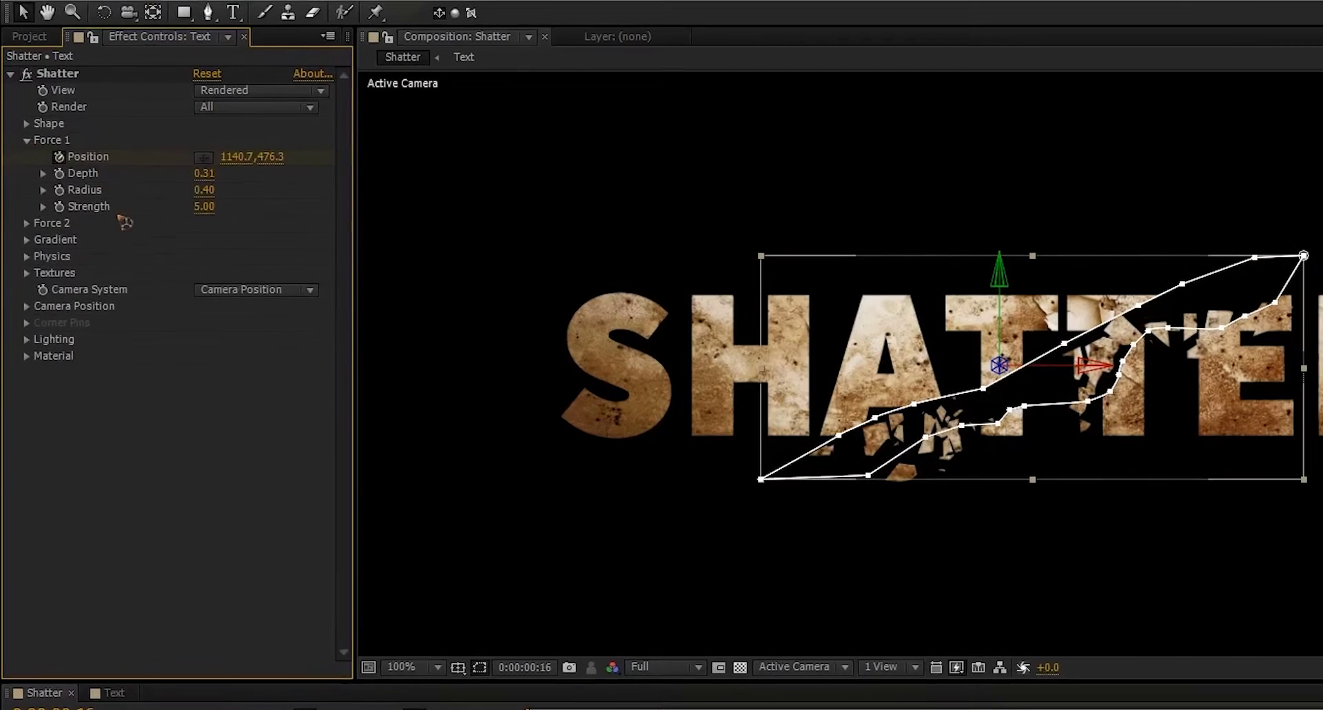
pyautogui.moveTo(207, 174); pyautogui.dragTo(234, 183)
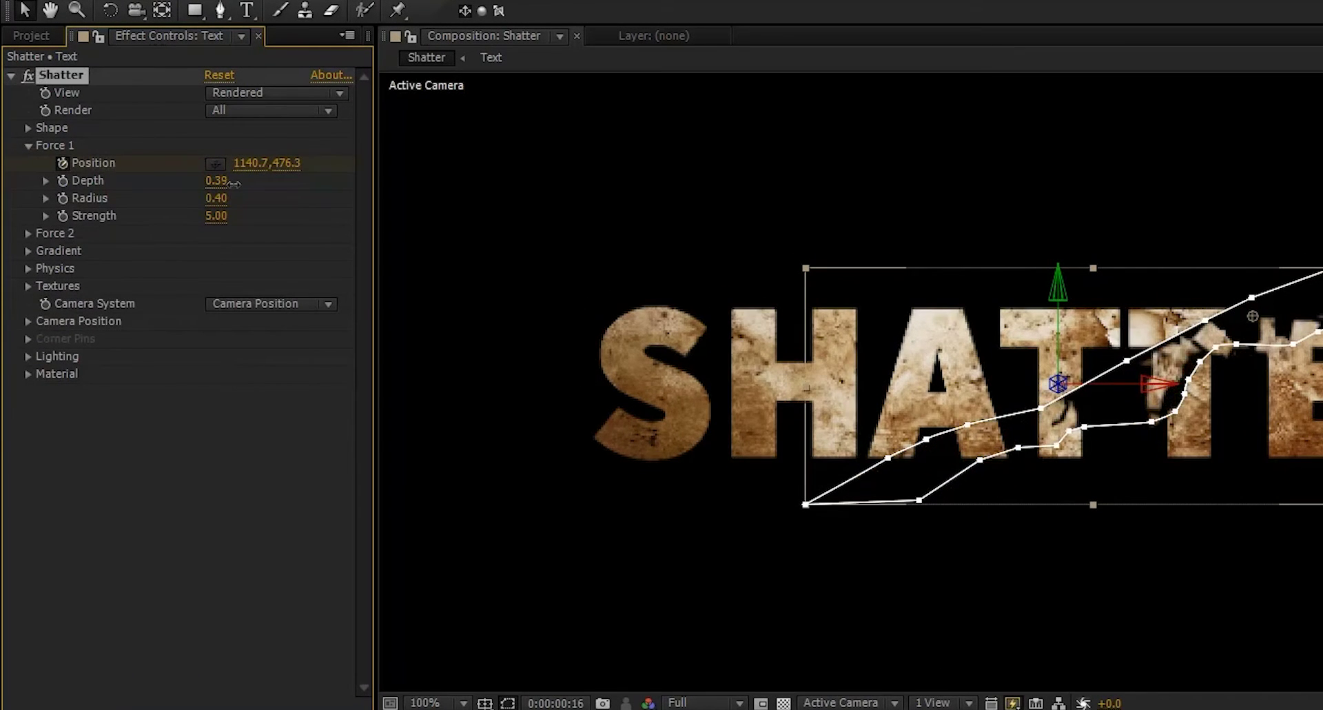
pyautogui.click(567, 674)
pyautogui.click(554, 647)
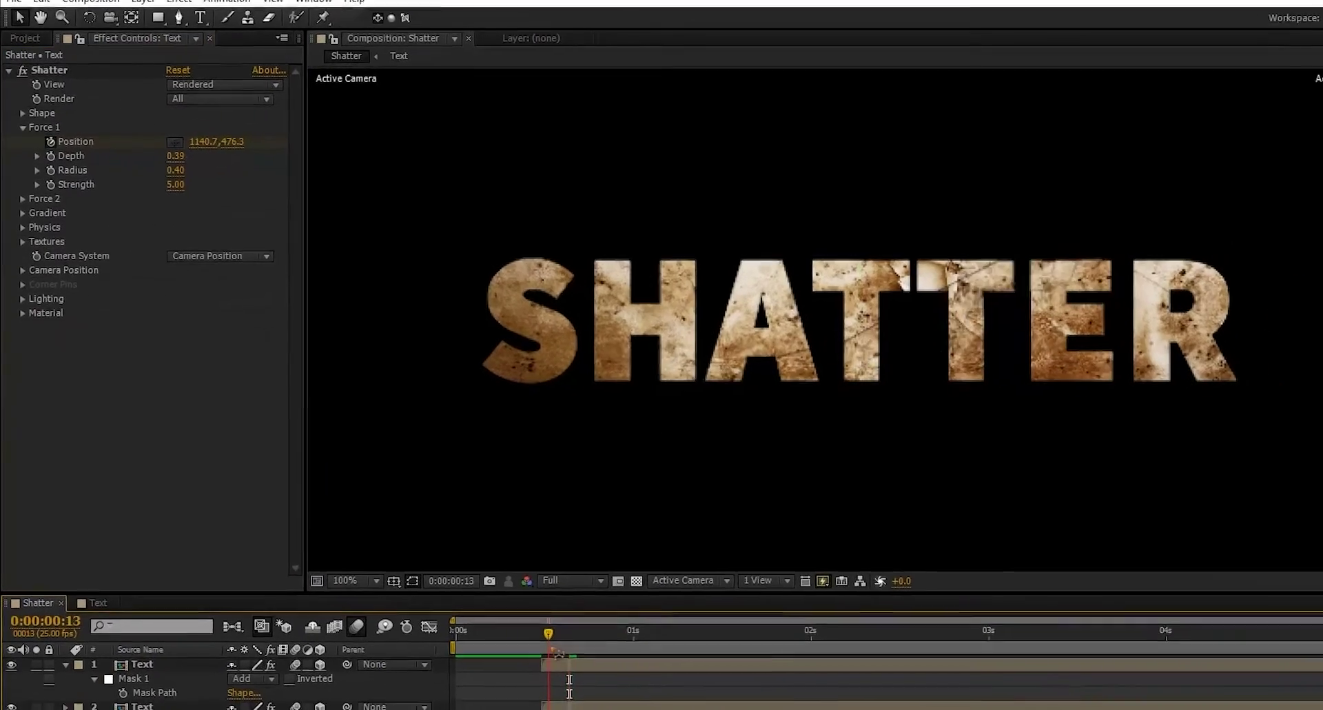
pyautogui.moveTo(551, 648); pyautogui.dragTo(513, 648)
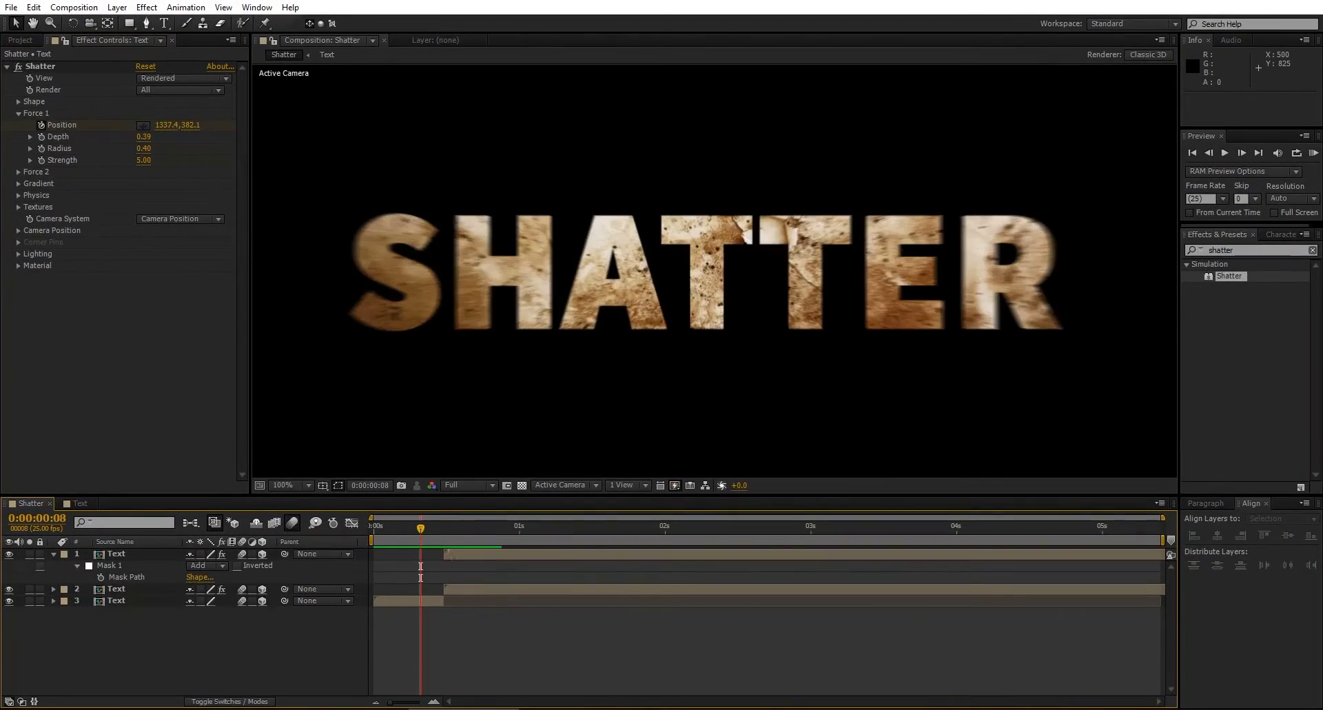
pyautogui.moveTo(427, 534); pyautogui.dragTo(463, 543)
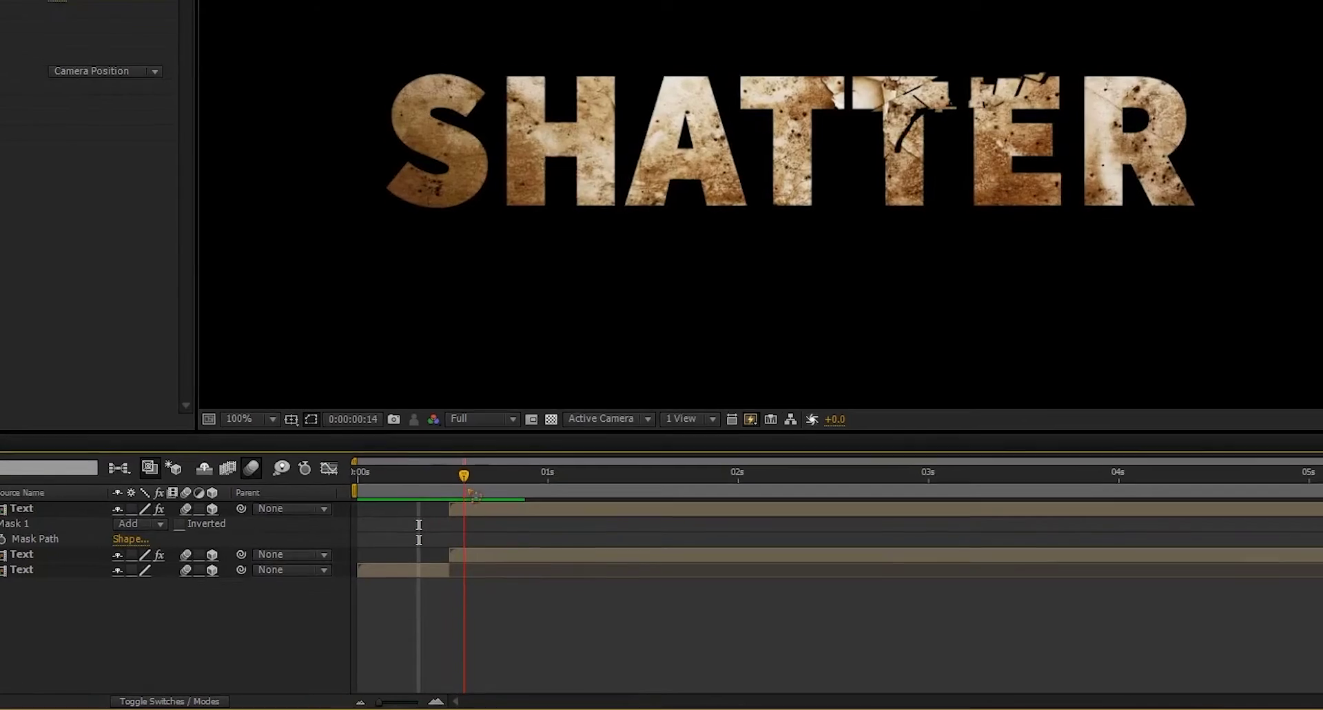
# At 0:00:00:12, hide the mask outlines and inspect the crack's seam across the letters at 200% magnification.
pyautogui.moveTo(469, 491); pyautogui.dragTo(450, 492)
pyautogui.click(488, 509)
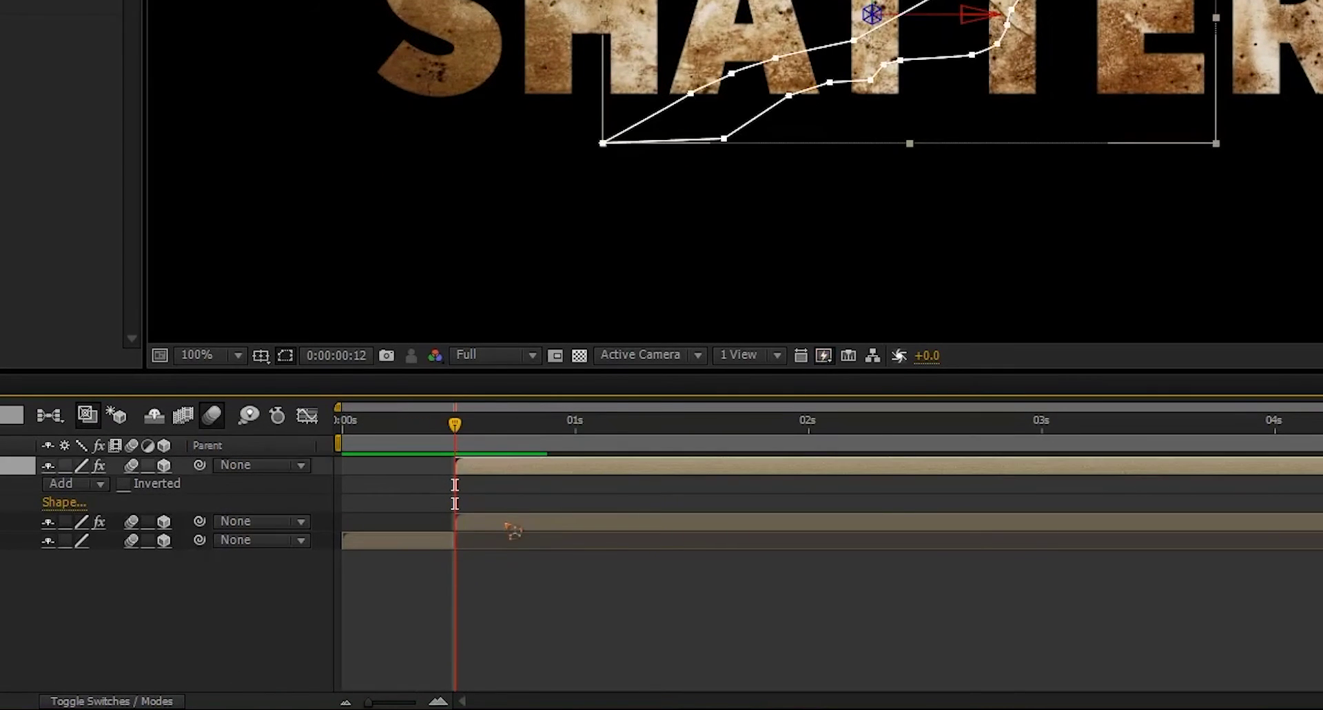
pyautogui.click(494, 554)
pyautogui.press('u')
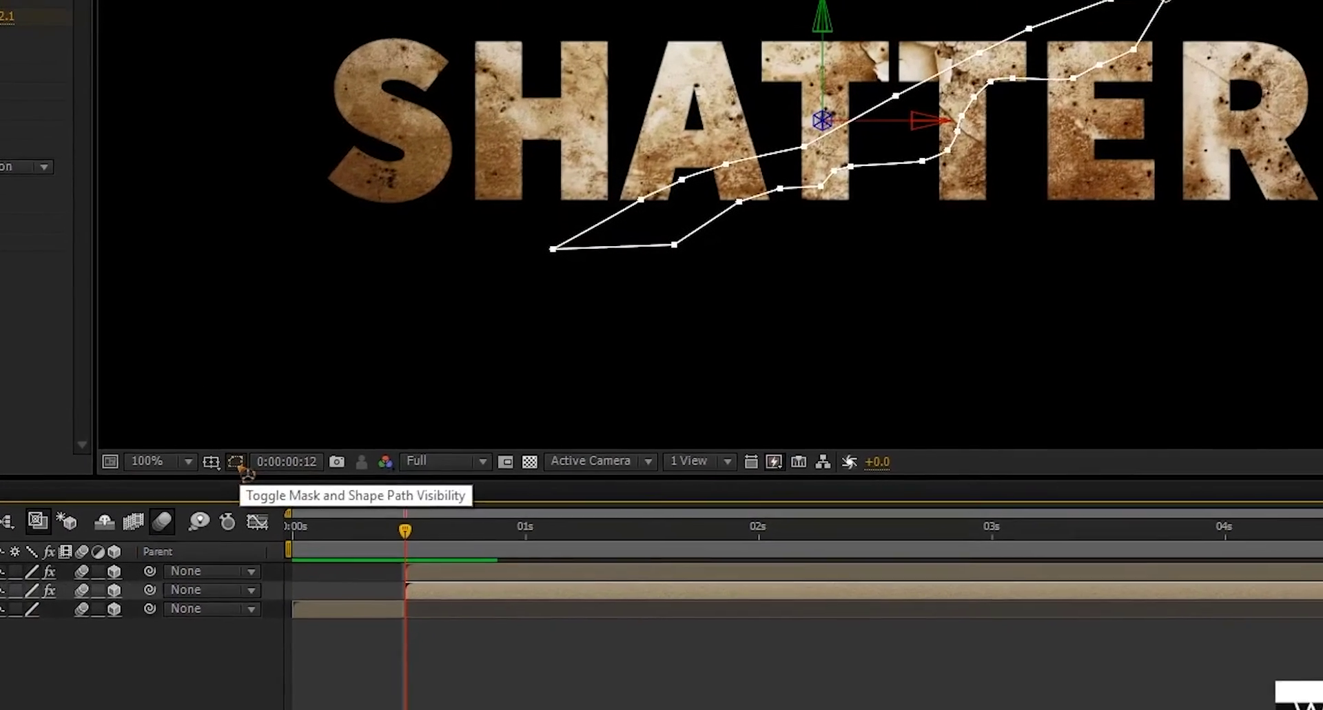
pyautogui.click(287, 355)
pyautogui.scroll(1, 1058, 47)
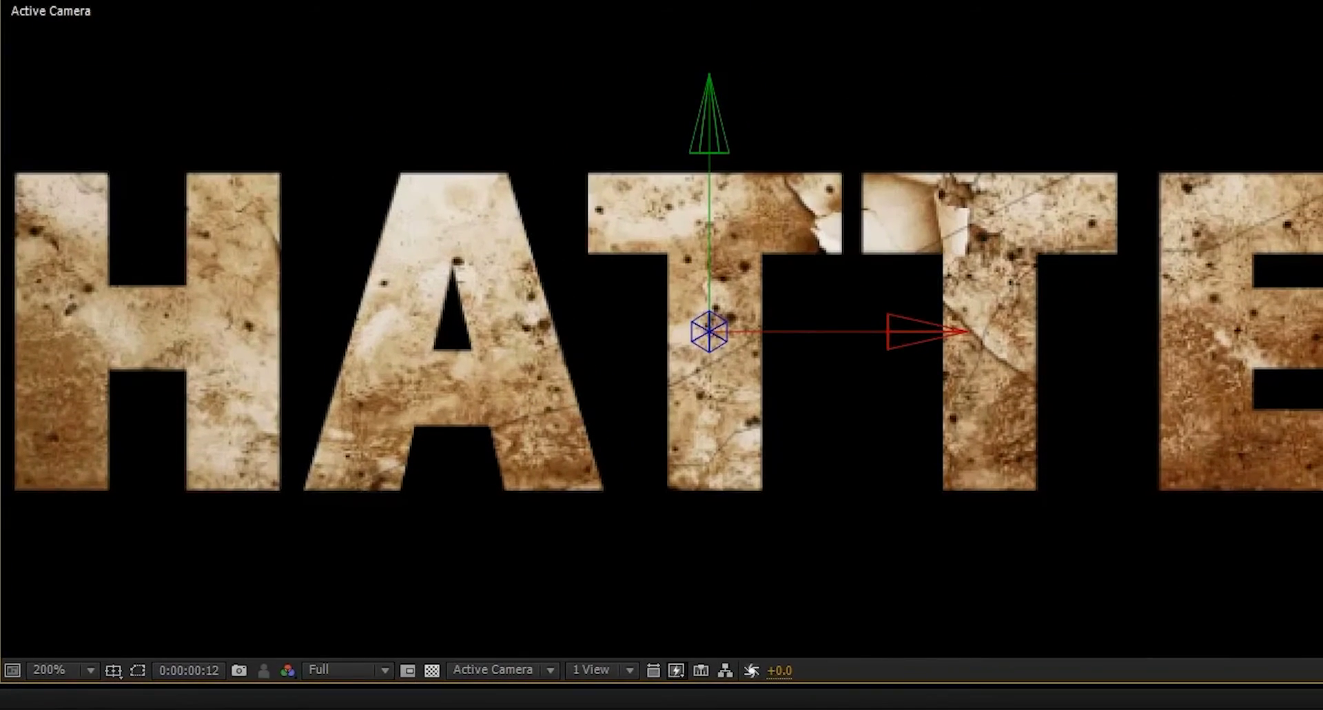
# Open the Mask 1 settings of the top Text layer.
pyautogui.click(24, 656)
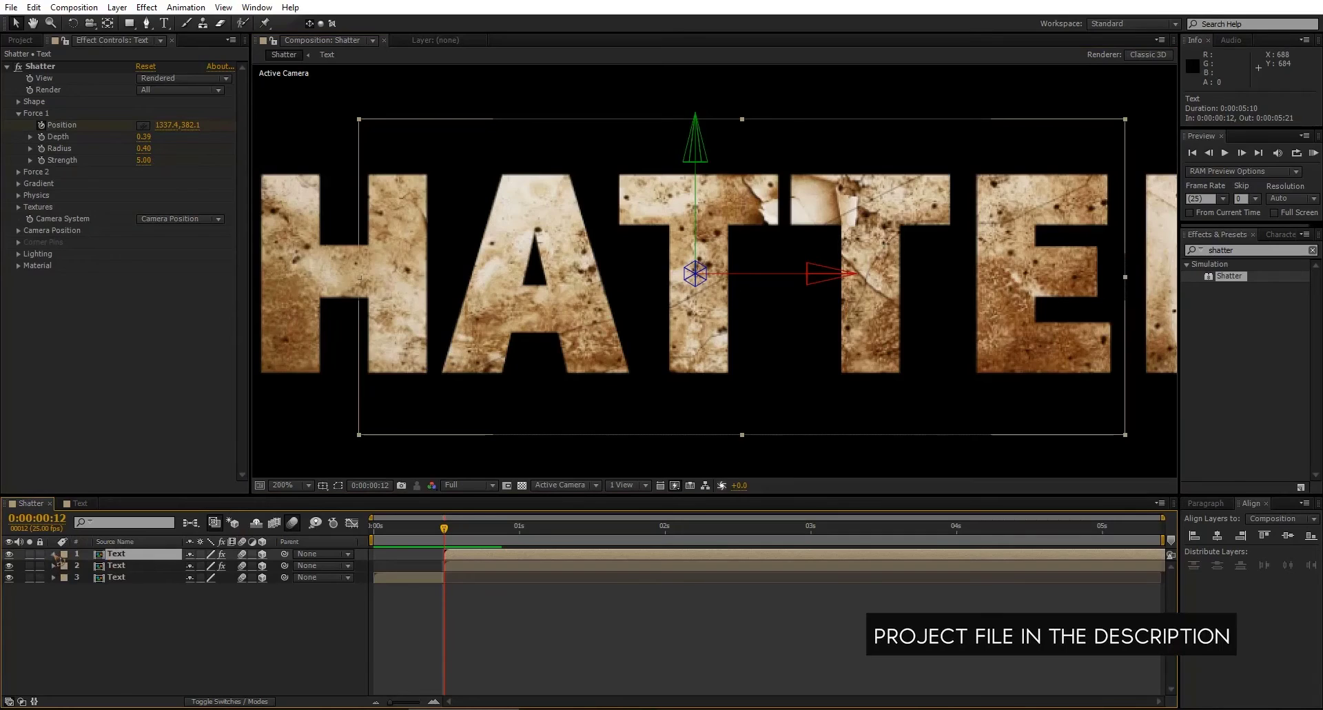
pyautogui.click(54, 554)
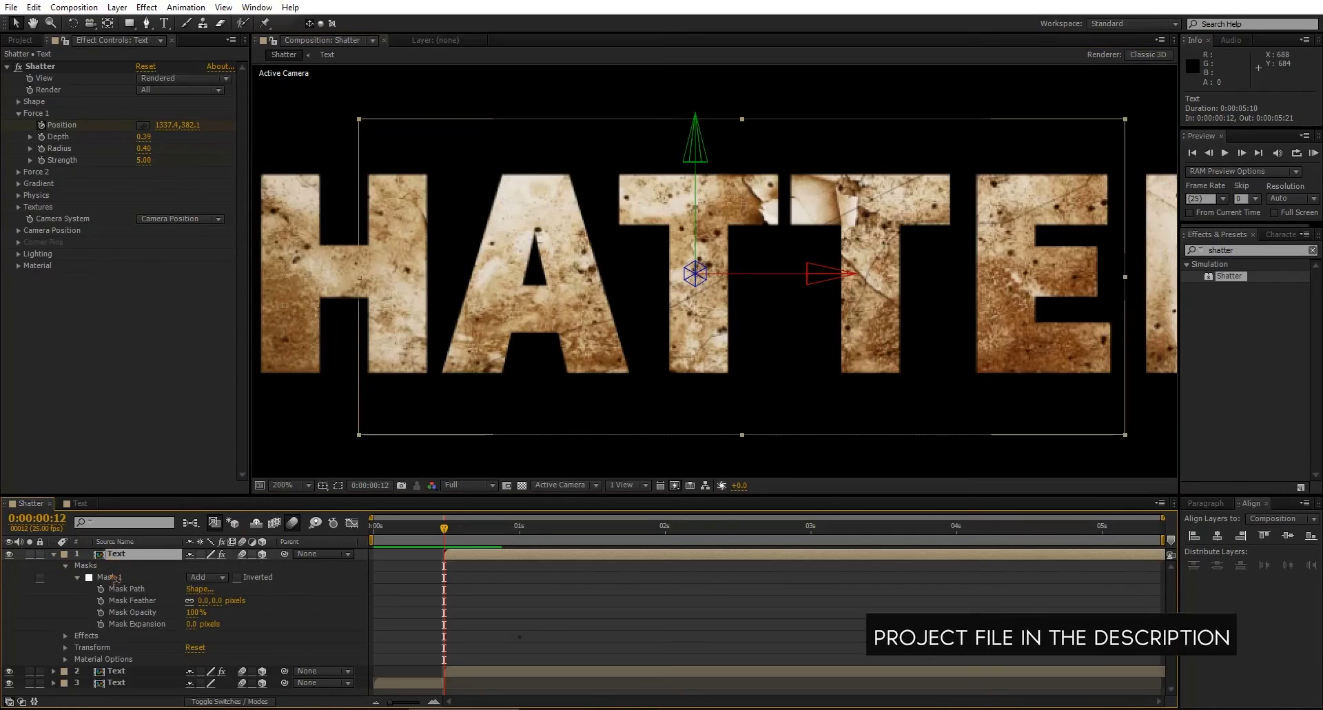